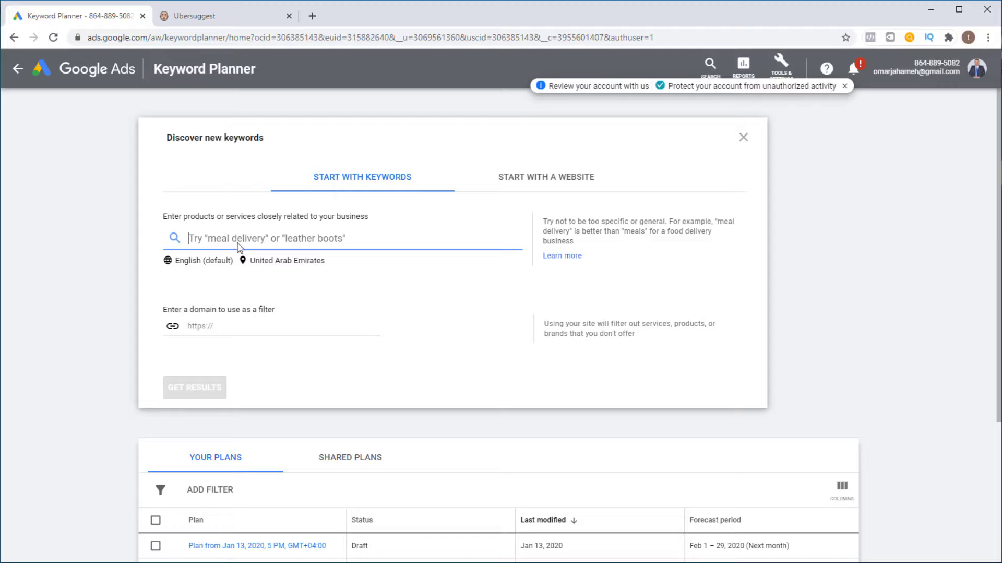
- Get keyword ideas for "حجز طيران"
type("c")
type("جز")
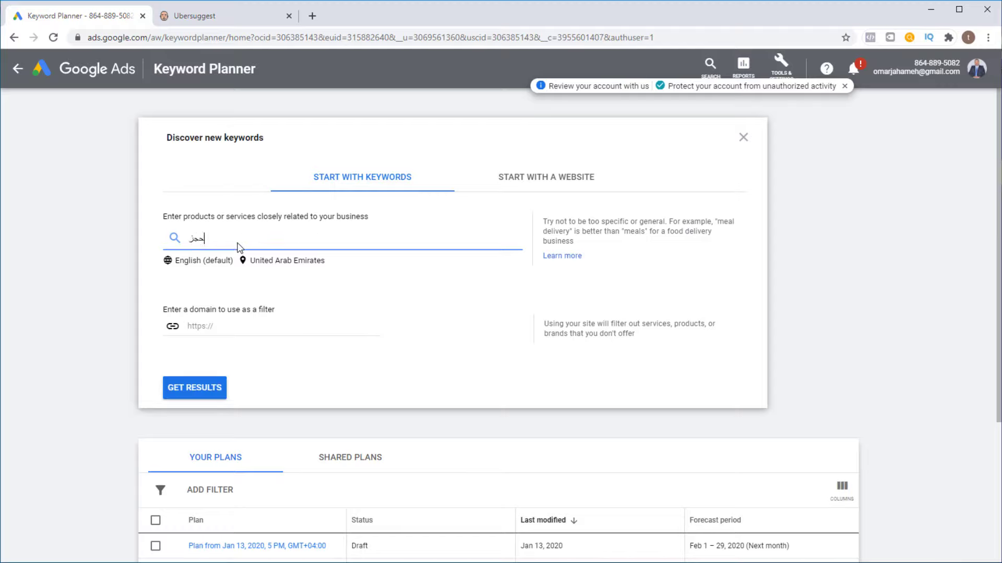
type(" طيران")
left_click(189, 389)
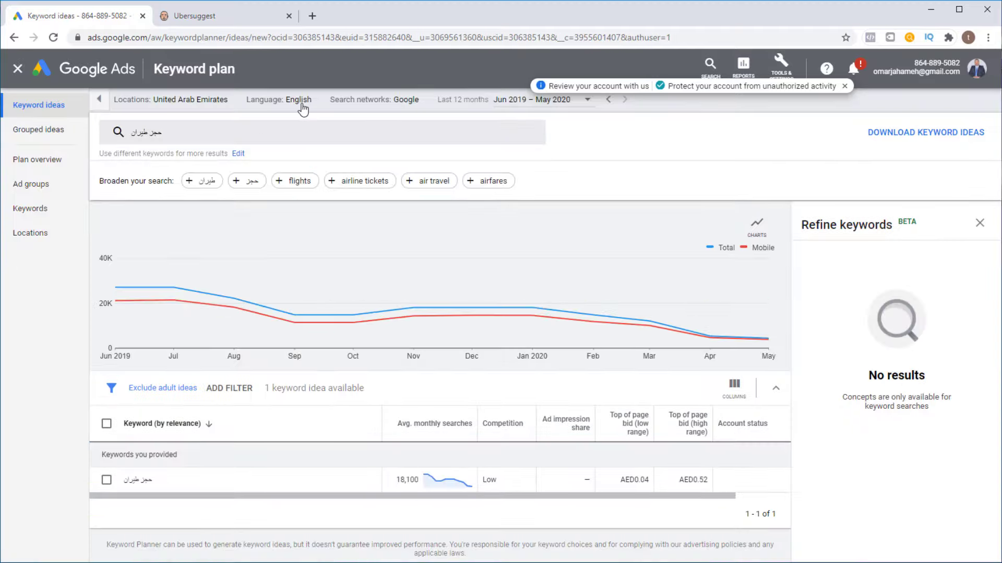
- Set the keyword ideas' language to Arabic and replace the targeted location United Arab Emirates with Egypt
left_click(301, 100)
left_click(275, 135)
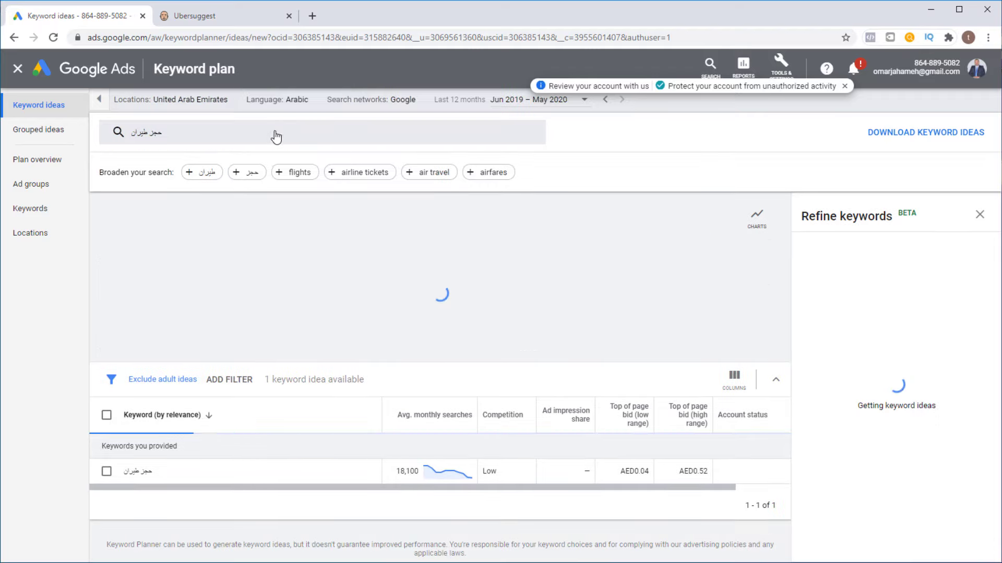
left_click(175, 100)
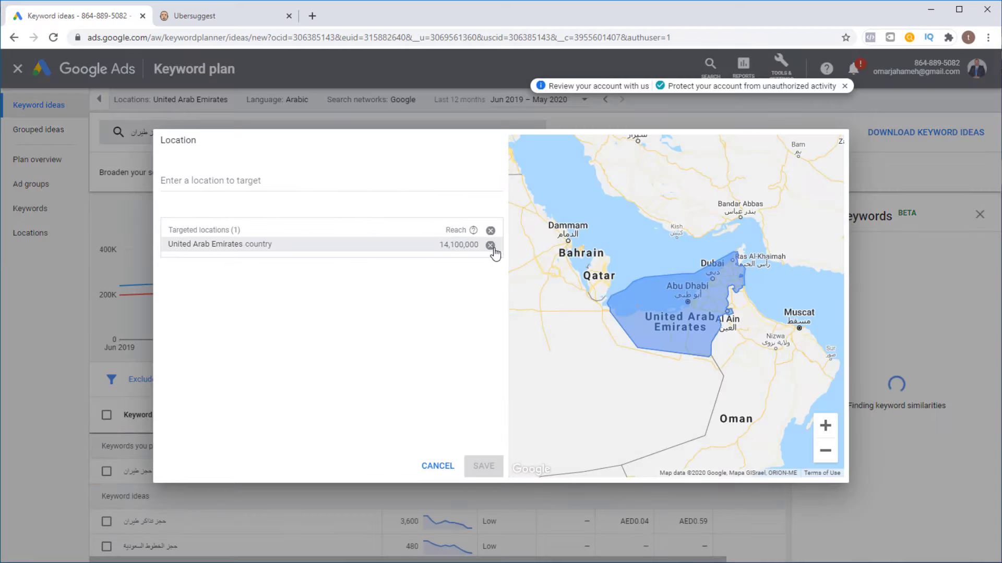
left_click(490, 245)
left_click(241, 182)
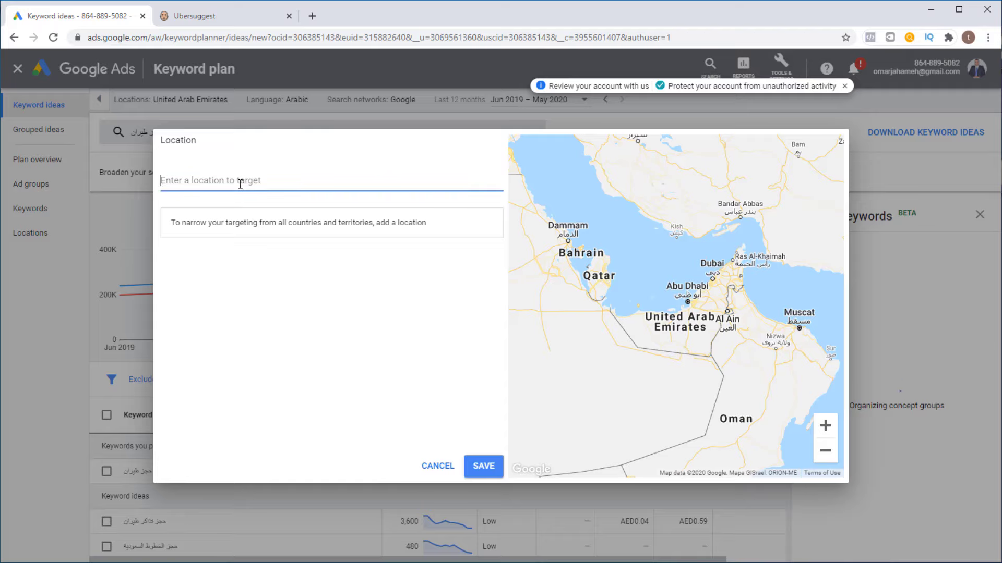
type("الغ")
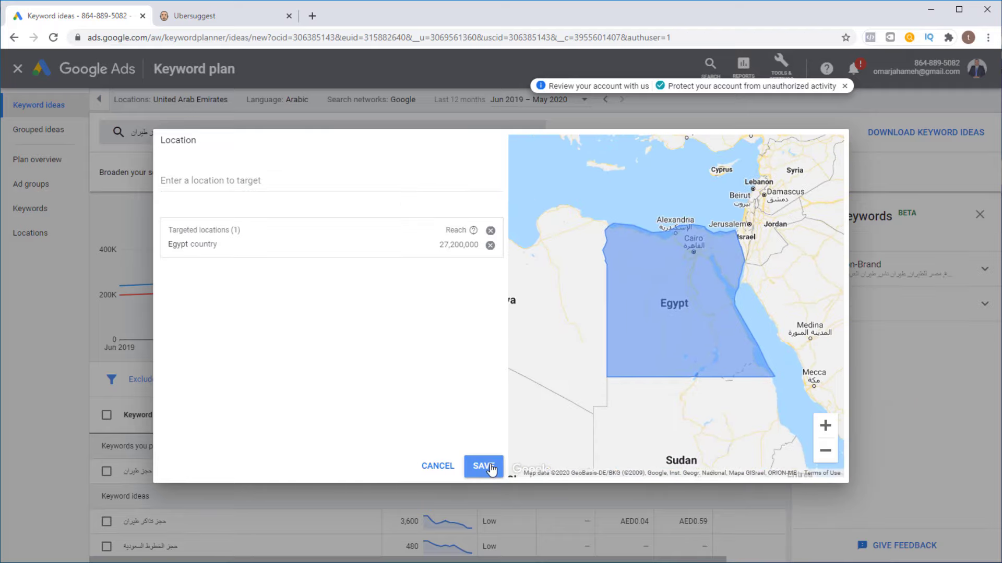
left_click(483, 466)
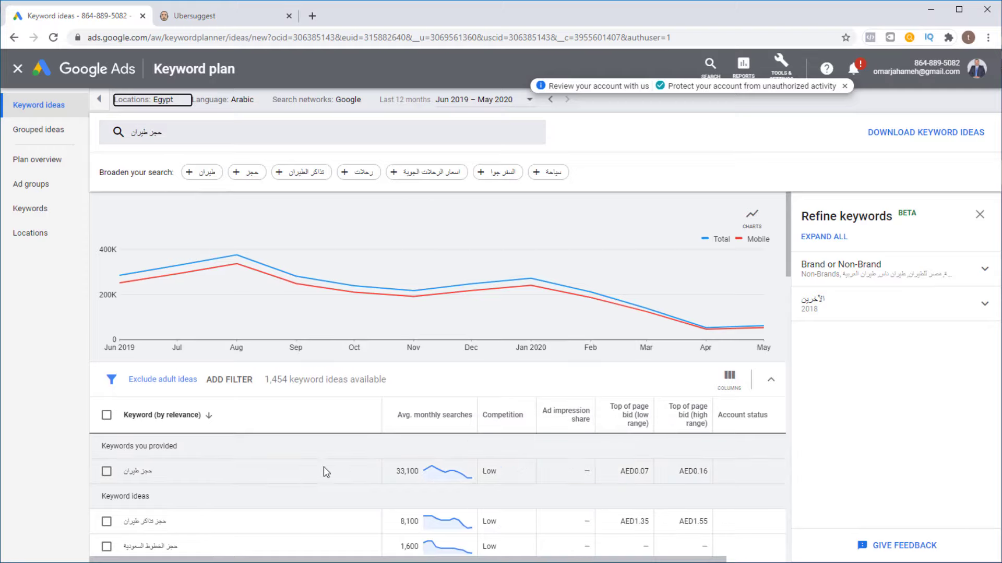
- Review the keyword ideas for "حجز طيران" in Egypt, including their average monthly searches and competition
scroll(341, 474, "down", 2)
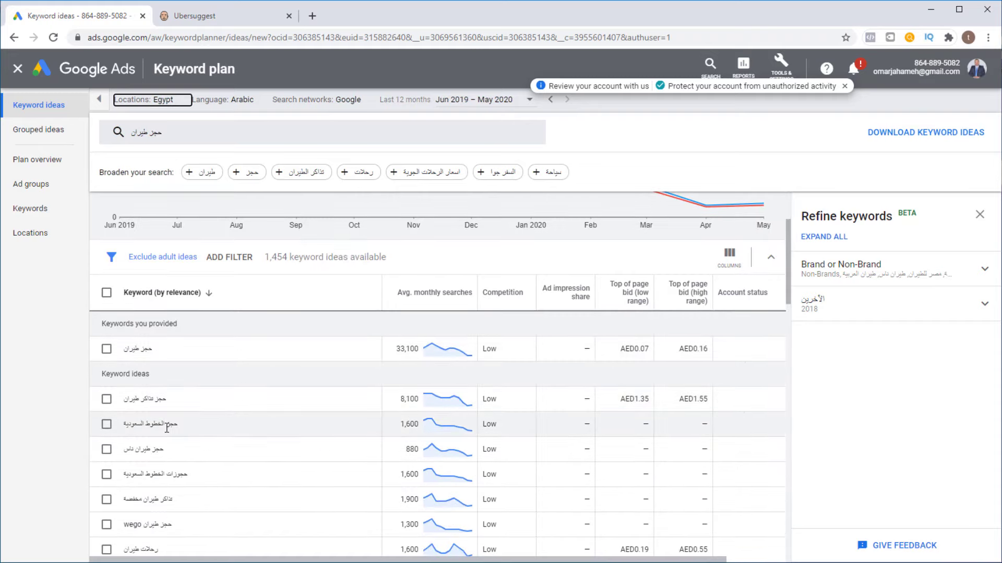
scroll(211, 432, "down", 4)
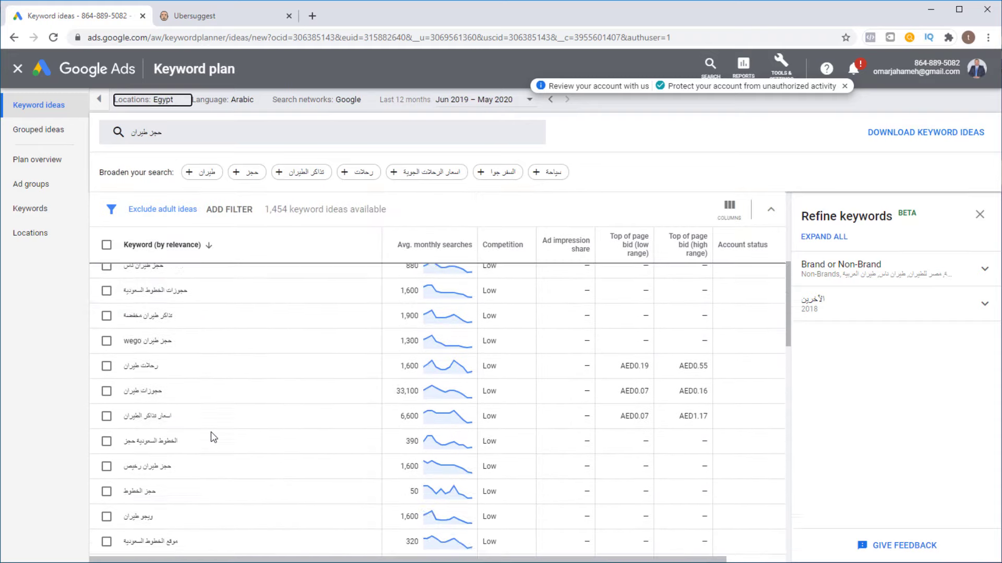
scroll(211, 432, "down", 2)
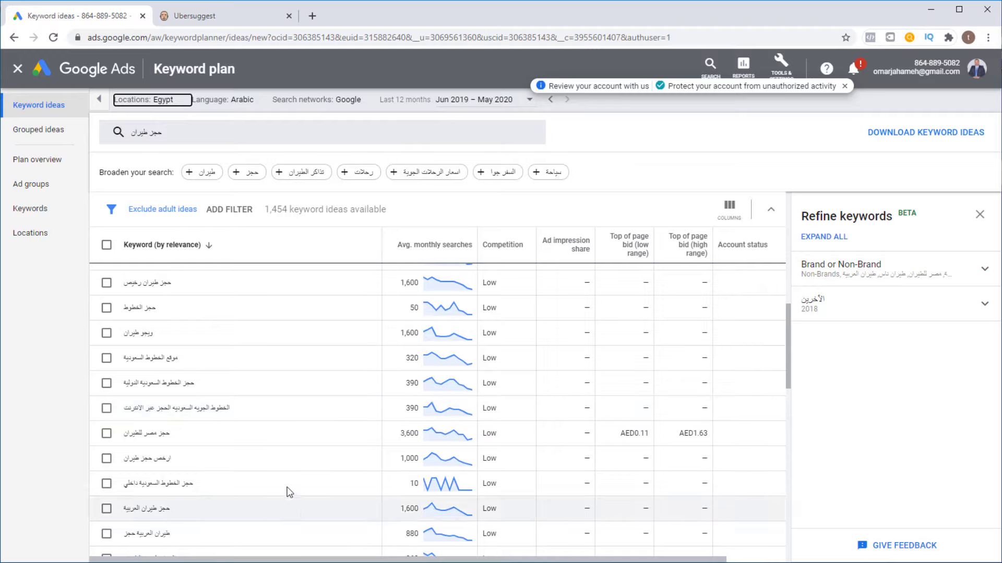
scroll(336, 449, "down", 1)
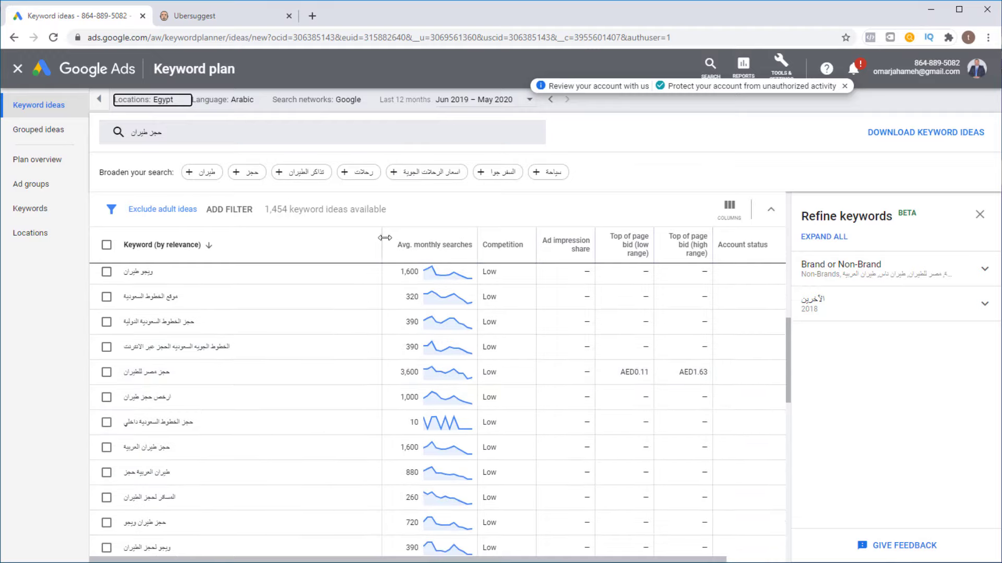
scroll(236, 441, "down", 1)
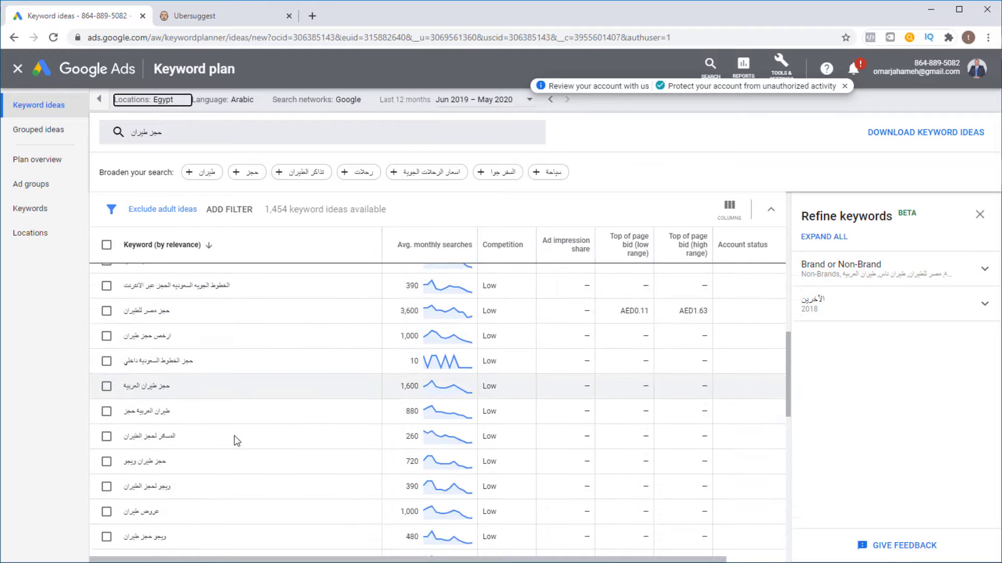
scroll(236, 441, "down", 3)
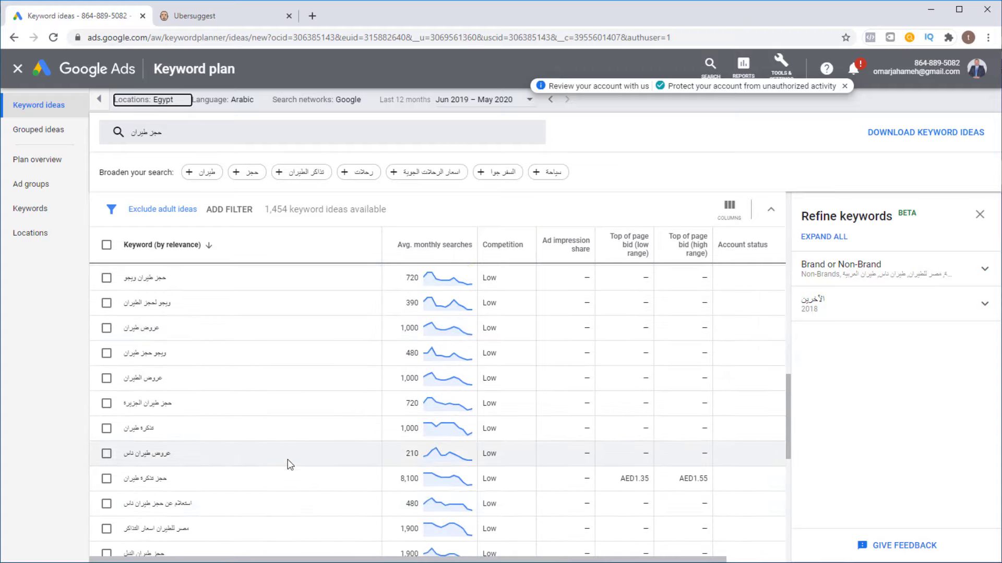
scroll(290, 465, "down", 1)
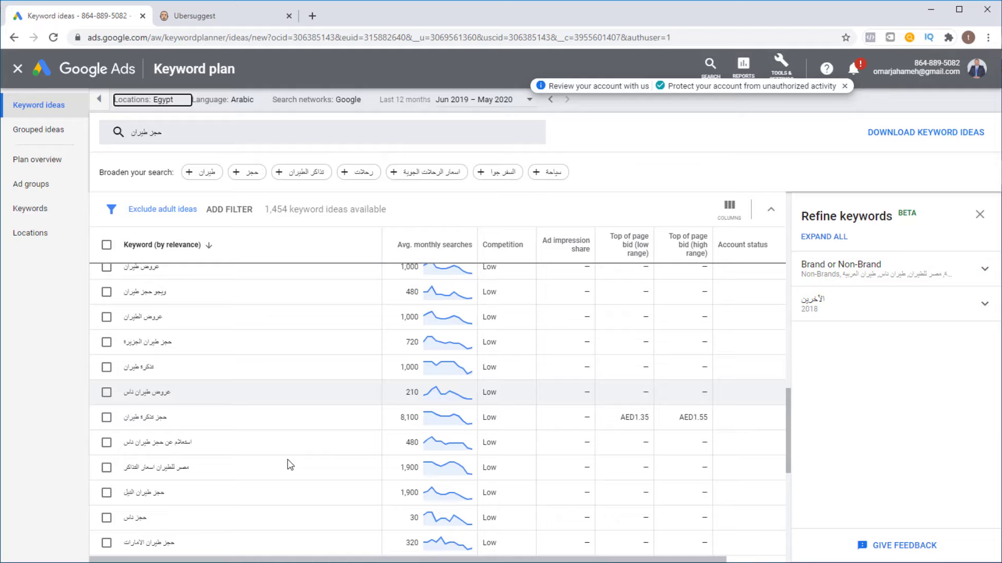
scroll(290, 465, "up", 1)
- Replace the search keyword with "تنسيق حدائق" and get its keyword ideas
left_click(179, 134)
left_click(194, 194)
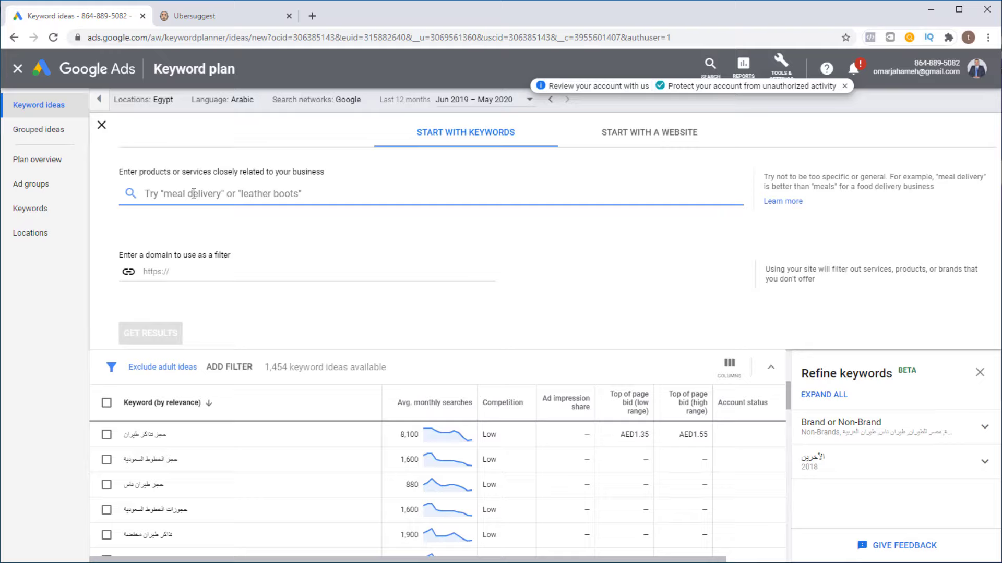
type("jksd")
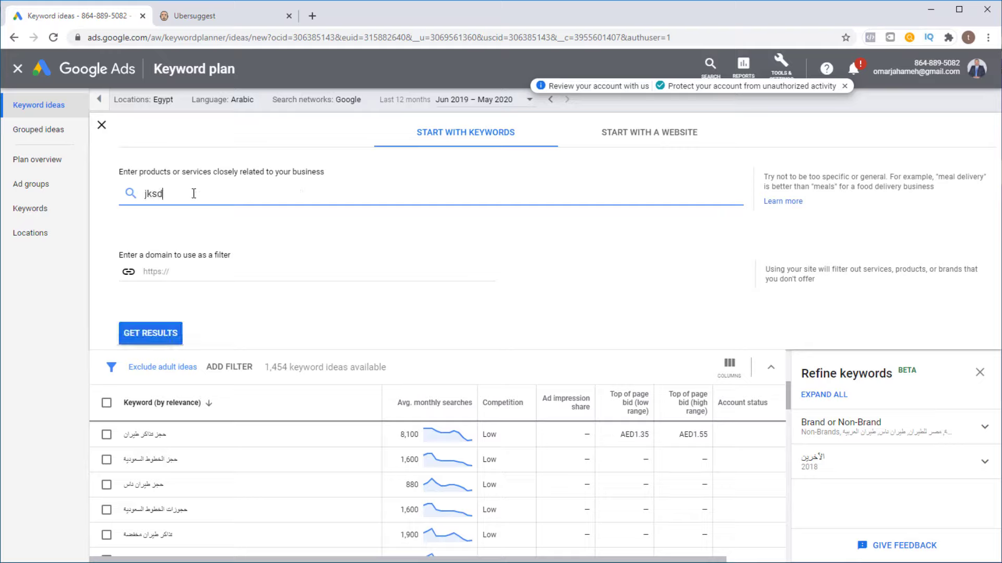
key("BackSpace")
key("BackSpace")
key("BackSpace")
key("BackSpace")
type("تنسيق حاذق")
left_click(158, 336)
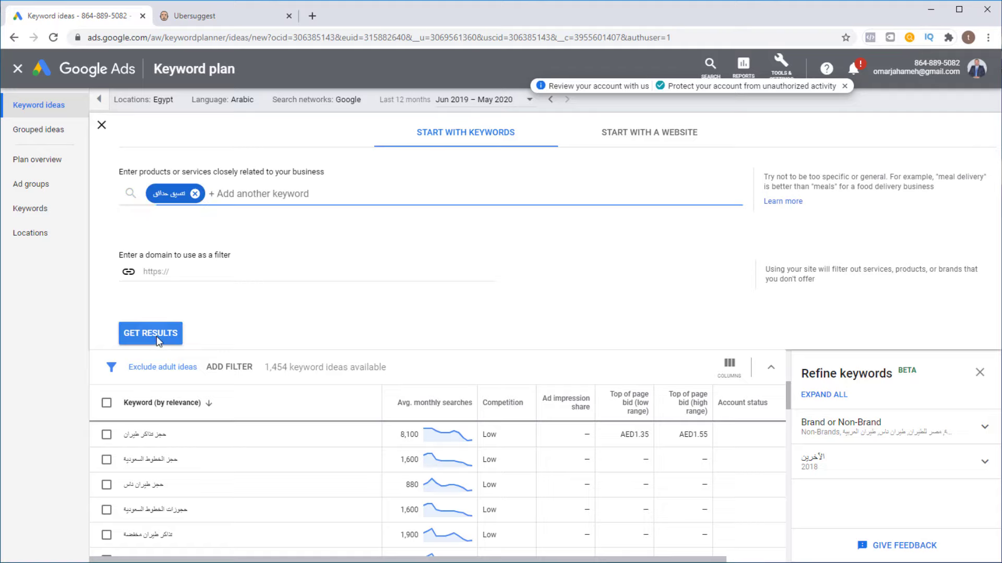
left_click(158, 336)
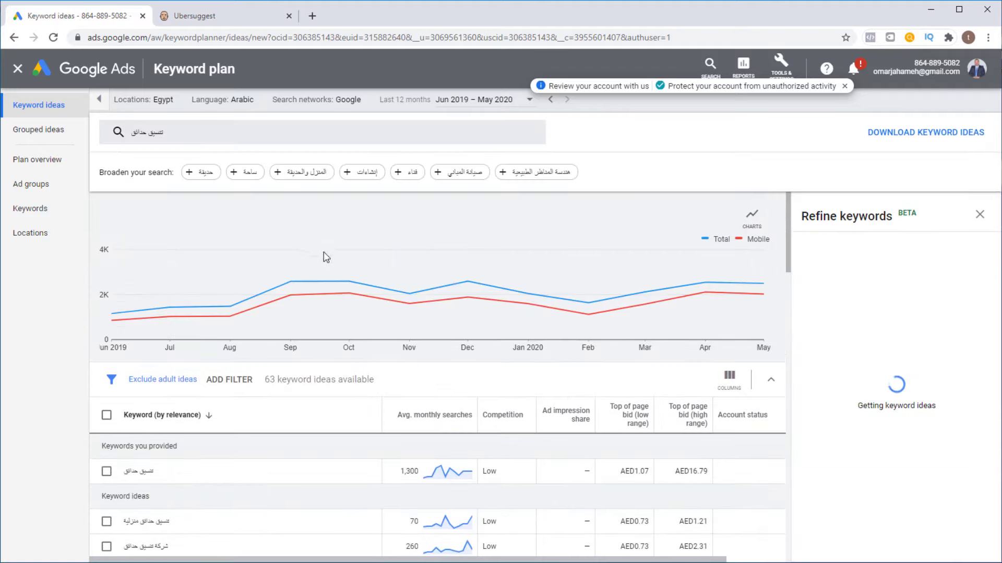
- Look over the keyword ideas for "تنسيق حدائق" and change the targeted location to Saudi Arabia
scroll(434, 440, "down", 2)
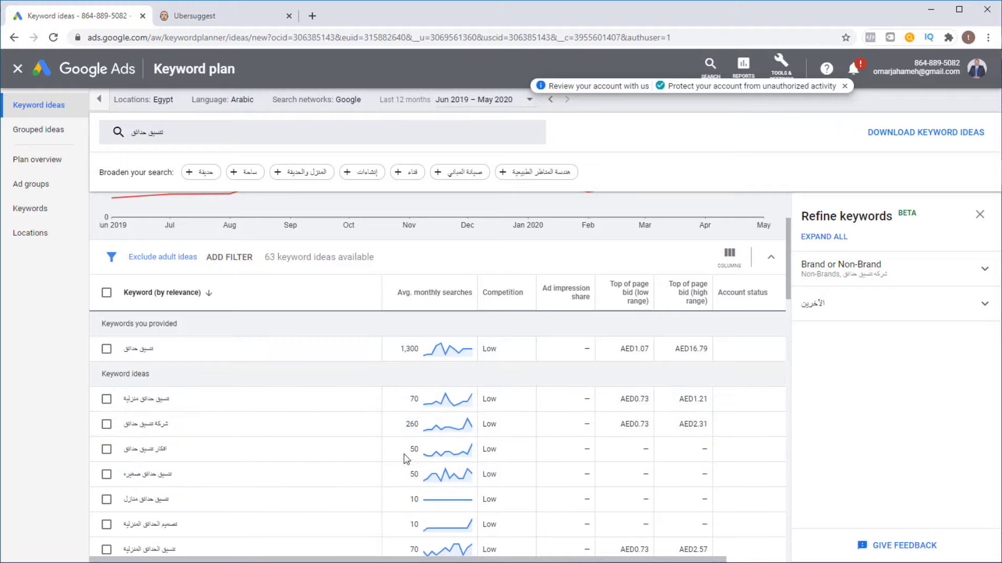
scroll(341, 460, "down", 5)
scroll(345, 458, "up", 10)
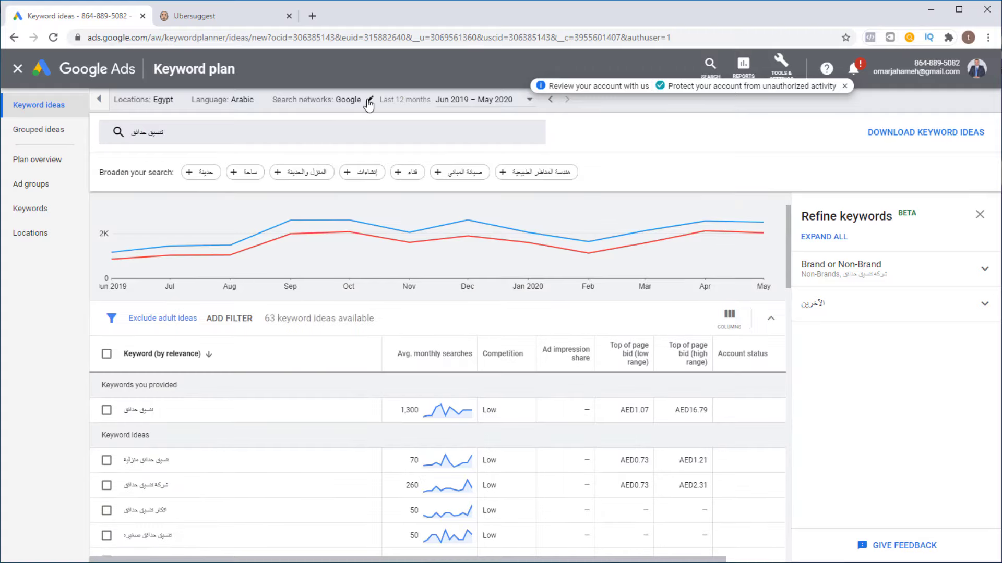
left_click(172, 103)
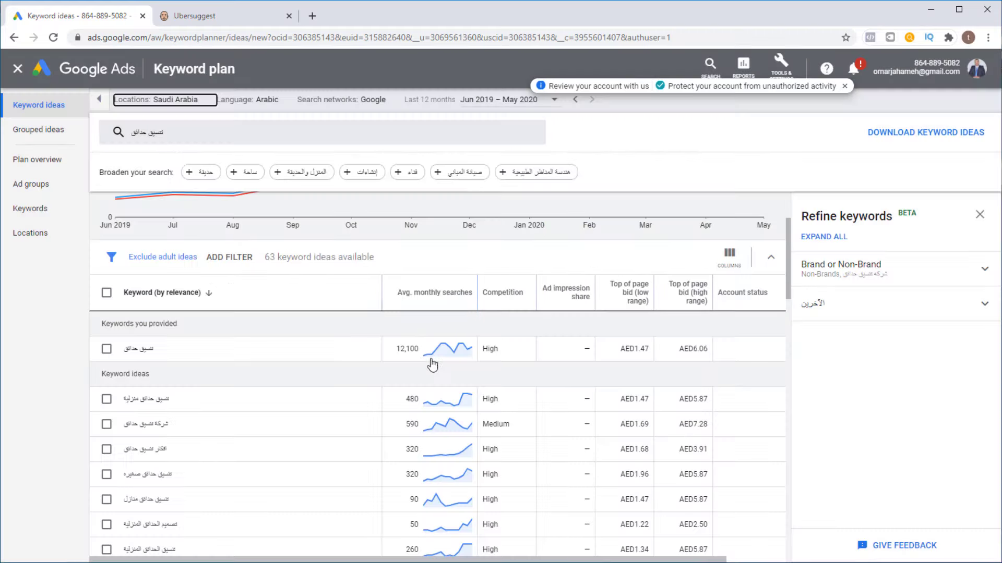
- Sort the Saudi Arabia keyword ideas by competition in ascending order and review the least competitive keywords
scroll(118, 434, "down", 1)
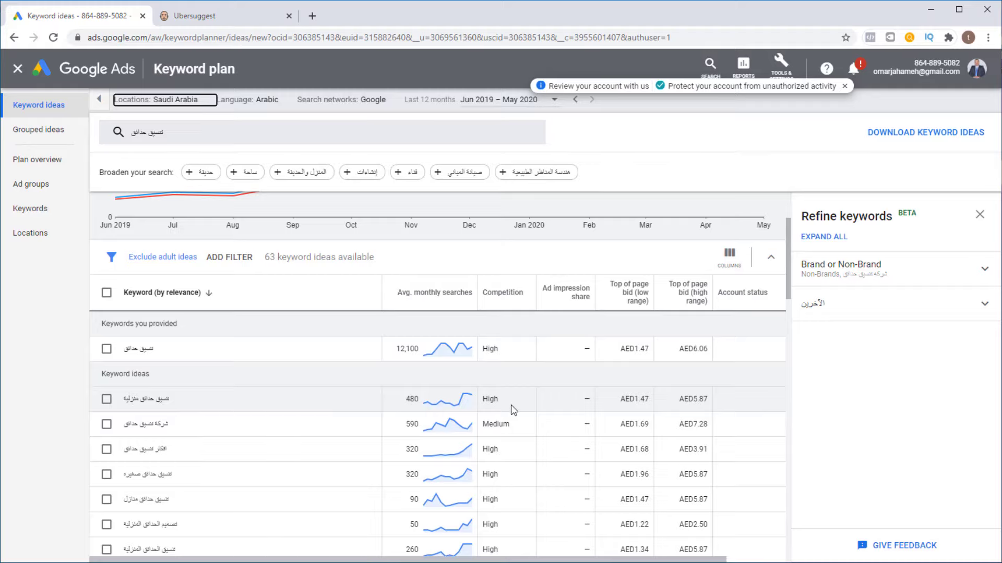
scroll(165, 427, "down", 1)
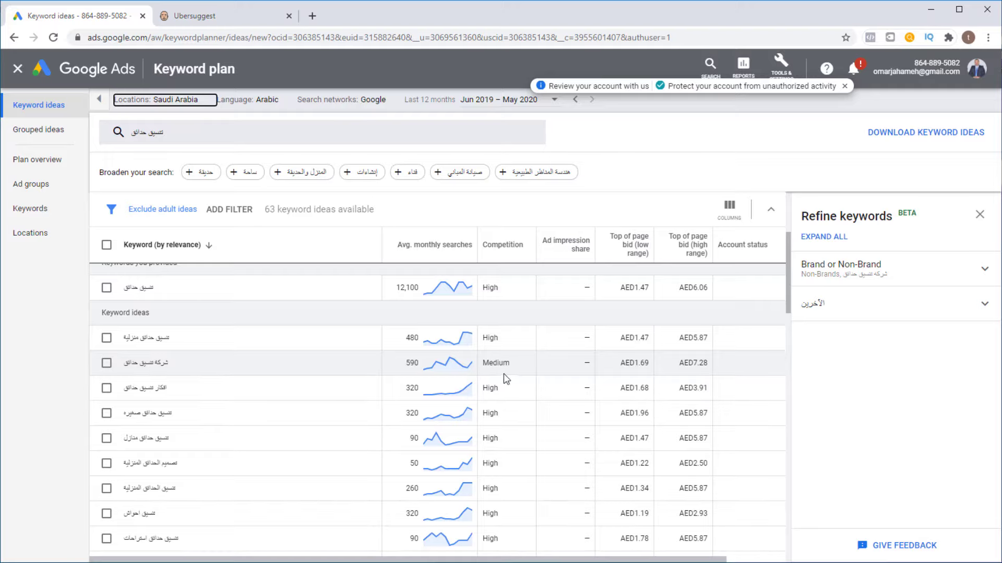
scroll(499, 376, "down", 15)
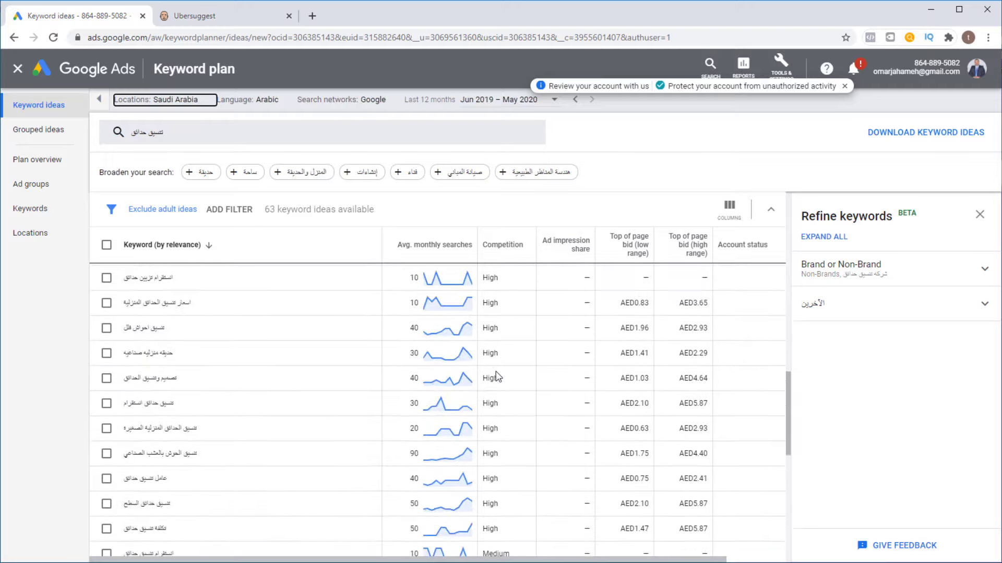
scroll(496, 372, "down", 3)
scroll(506, 323, "up", 5)
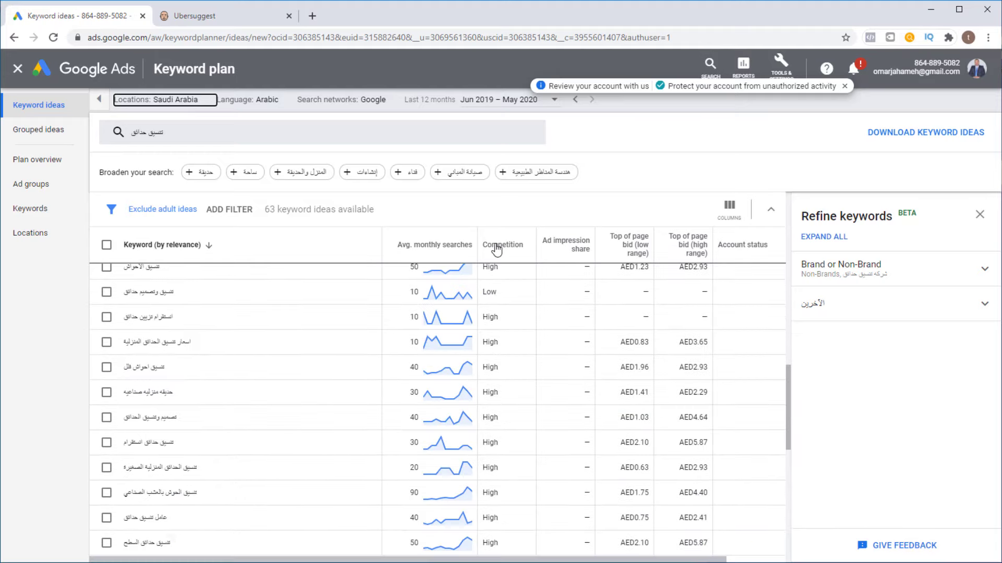
left_click(499, 252)
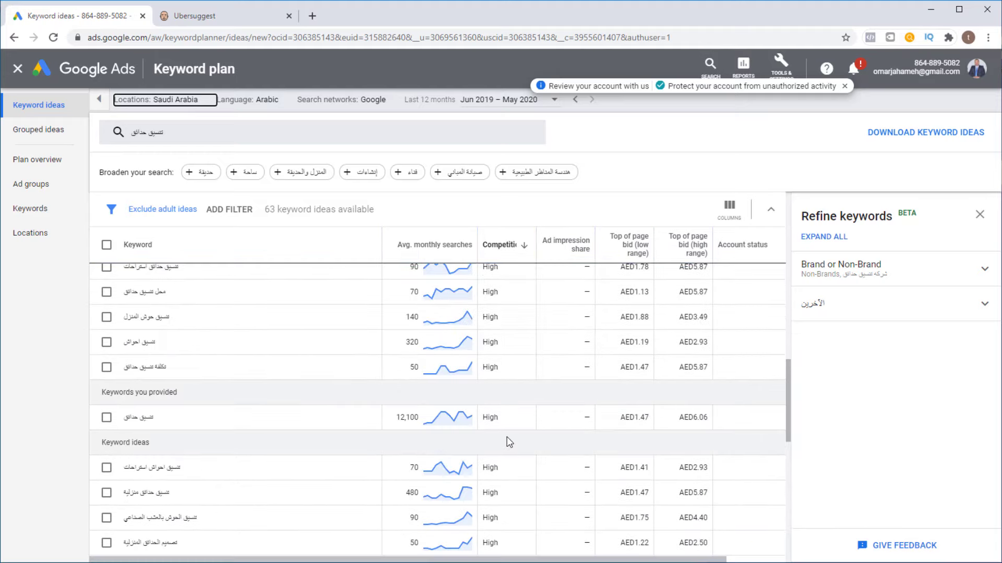
scroll(506, 437, "down", 3)
scroll(506, 437, "up", 5)
left_click(499, 269)
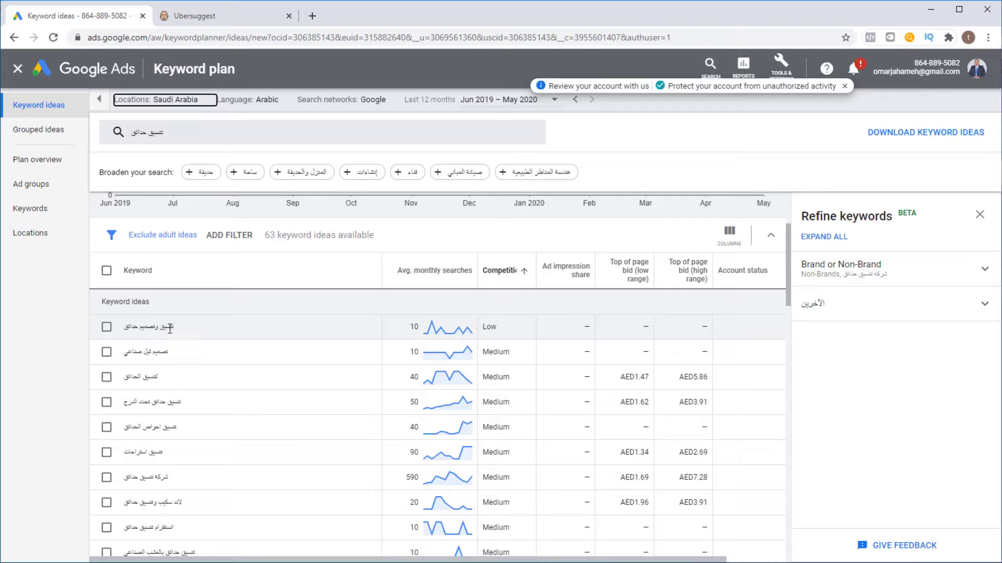
mouse_move(447, 334)
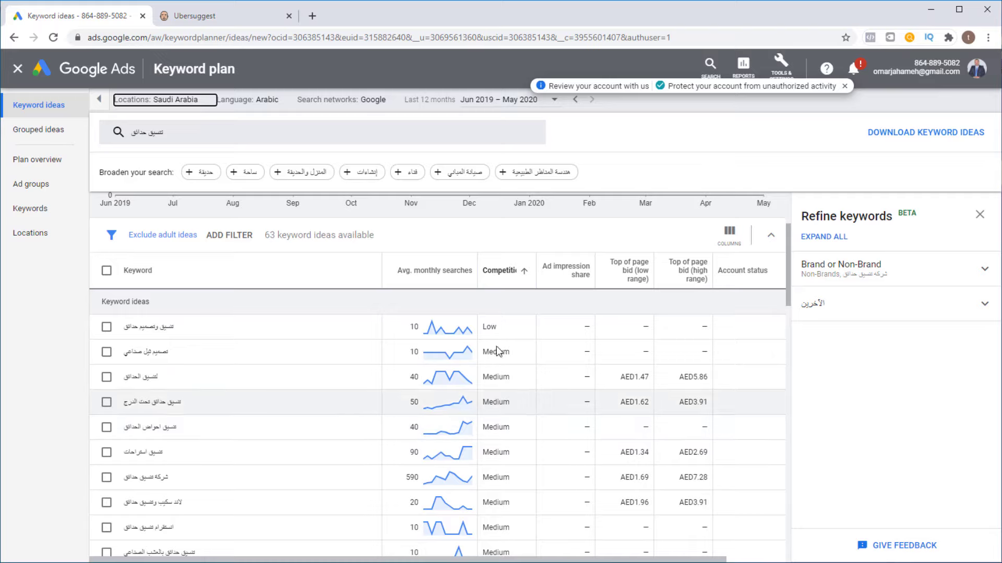
scroll(514, 384, "down", 1)
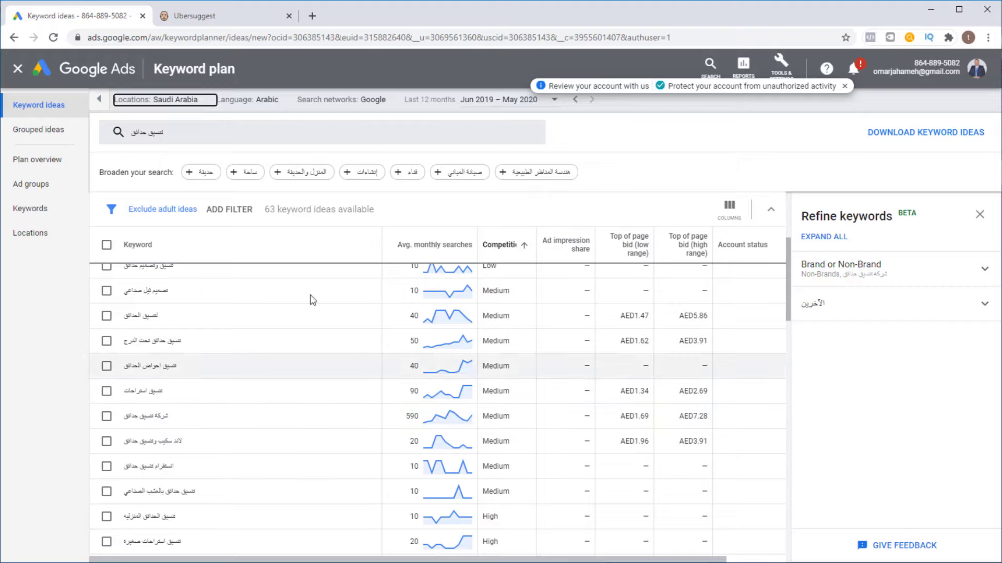
scroll(291, 419, "up", 2)
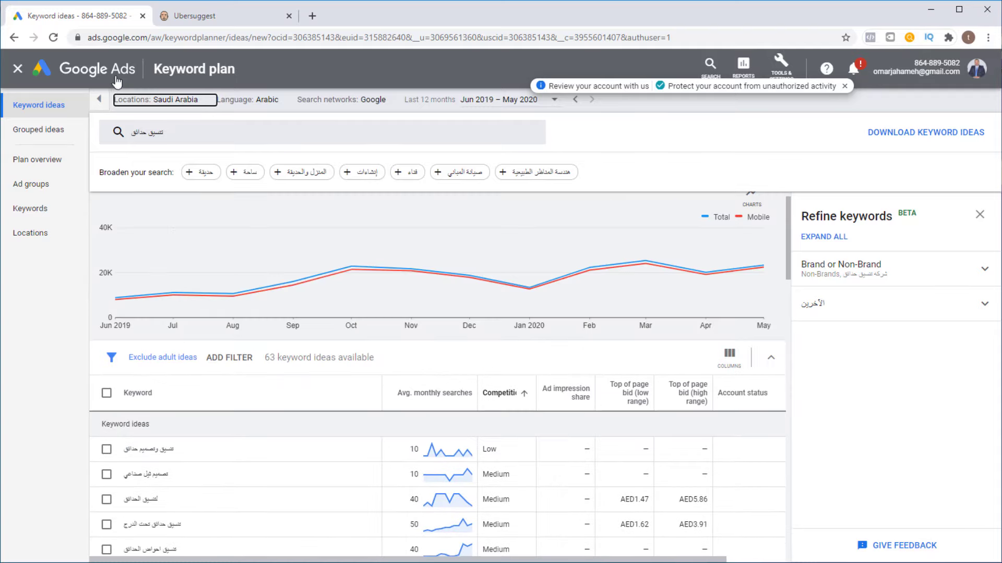
- Switch to Ubersuggest, open its keyword ideas tool and set the search language and location to Arabic / Saudi Arabia
left_click(197, 16)
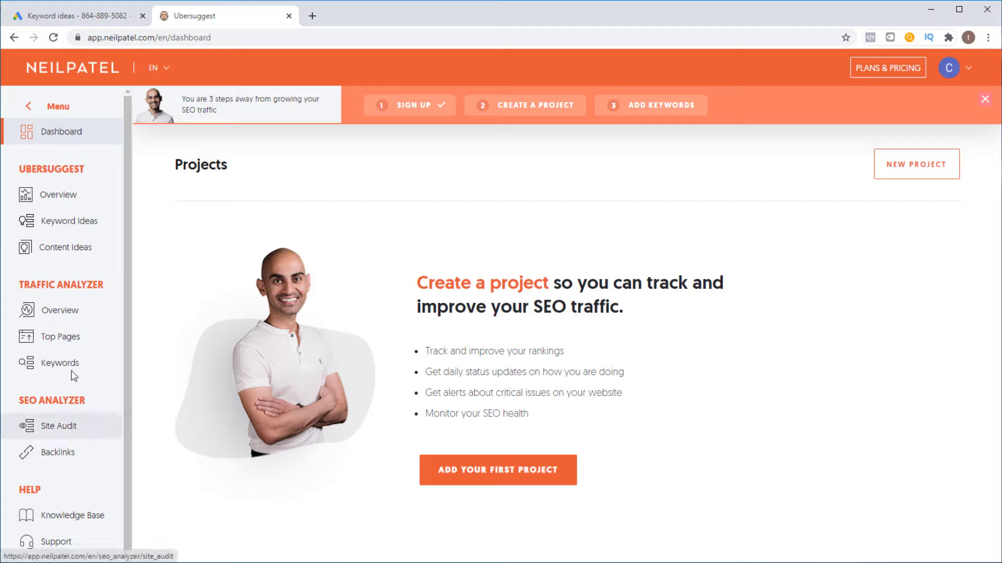
left_click(56, 220)
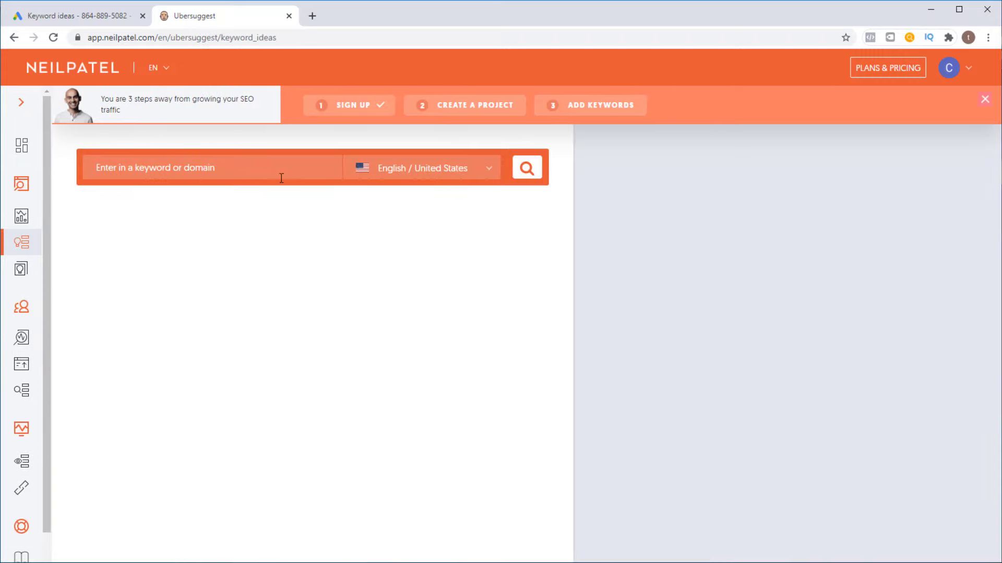
left_click(398, 170)
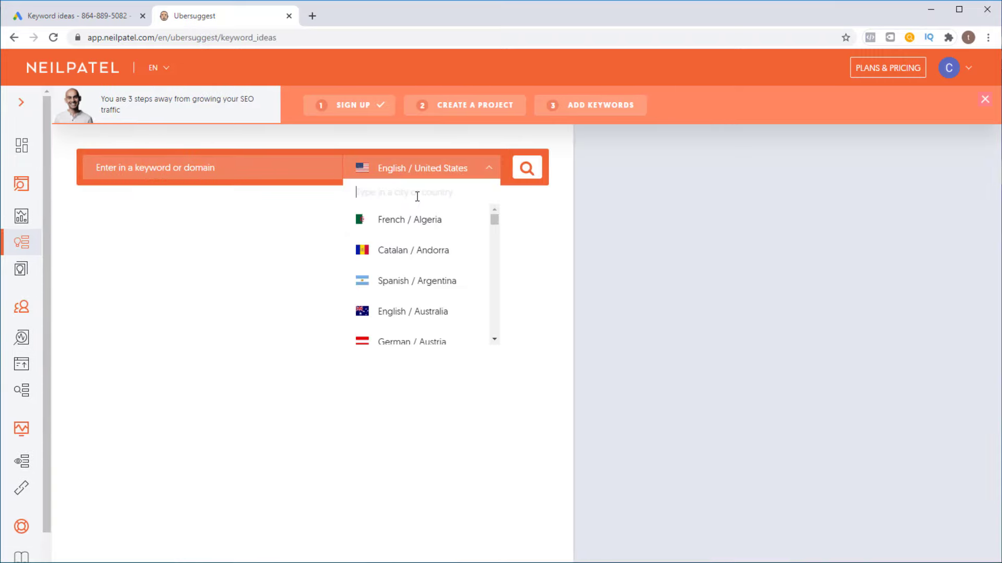
type("ara")
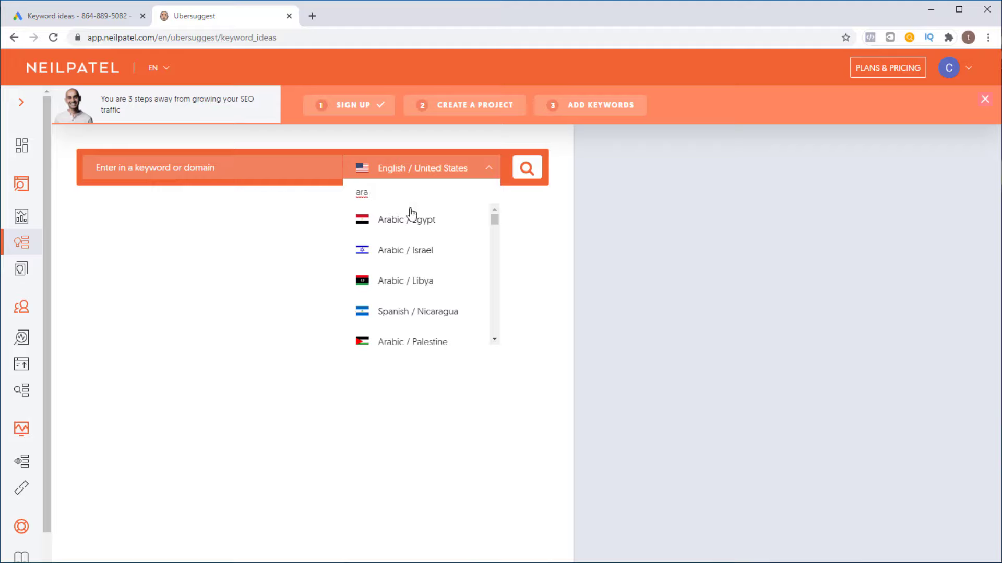
scroll(417, 261, "down", 2)
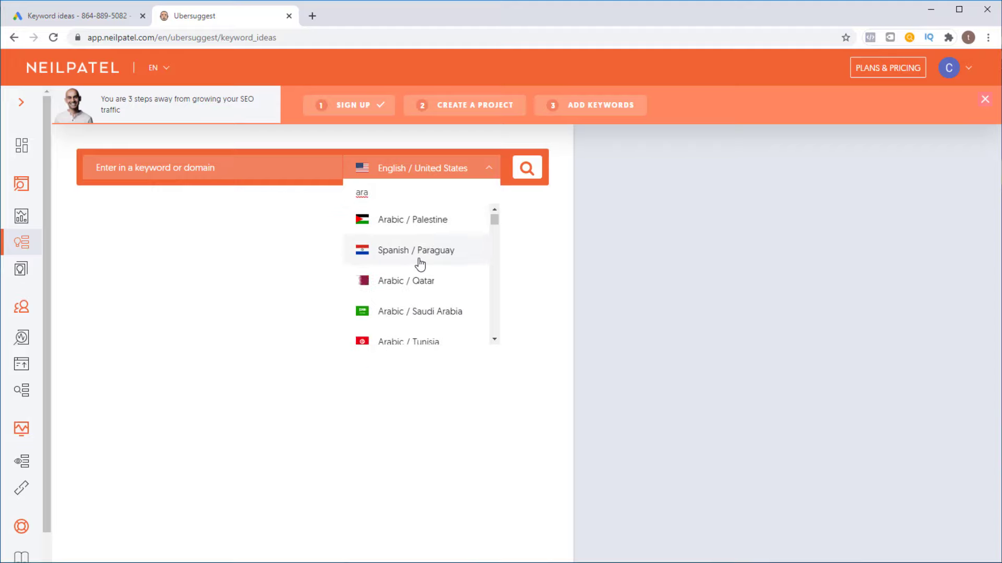
left_click(422, 312)
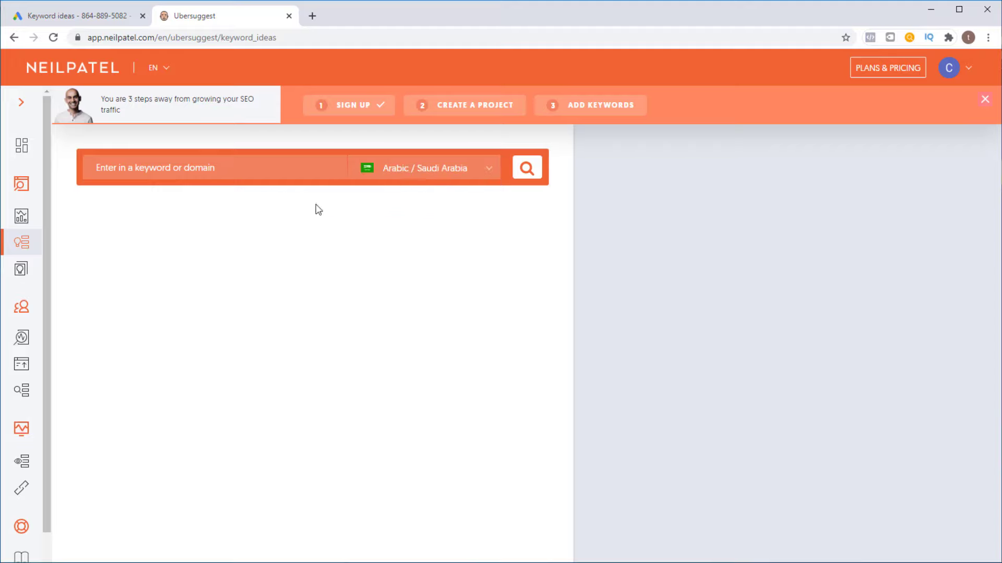
- Get the keyword ideas for "تنسيق حدائق" and check their cost per click and SEO difficulty
left_click(215, 169)
type("تنسيق حدائق")
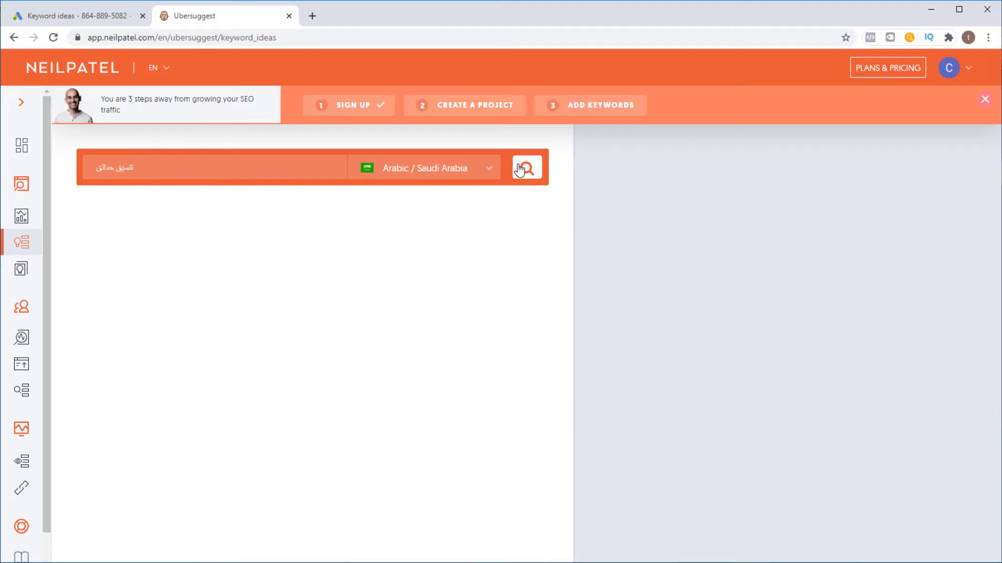
left_click(521, 168)
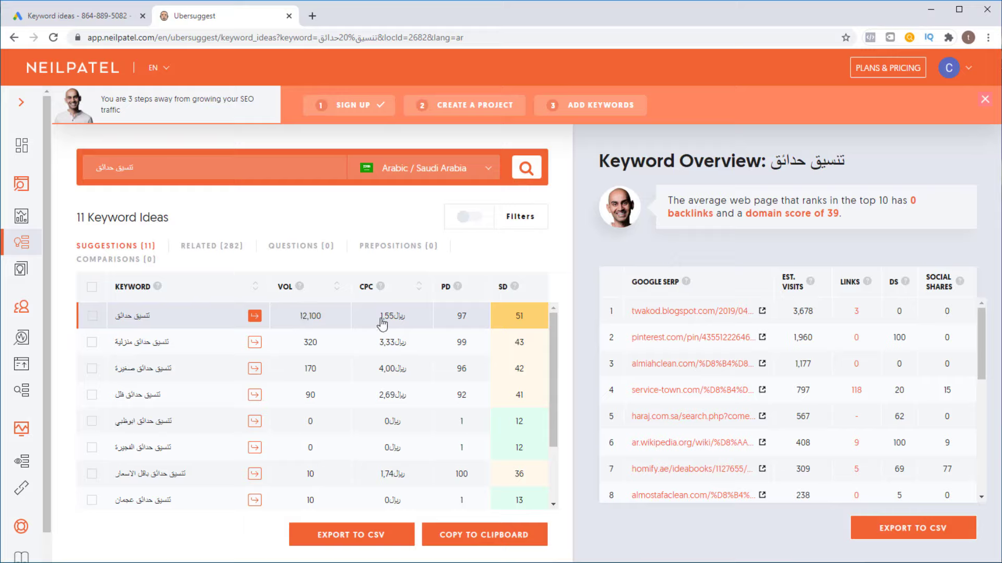
mouse_move(381, 287)
mouse_move(515, 295)
- Show the related keyword ideas for "تنسيق حدائق" and skim the list
left_click(208, 250)
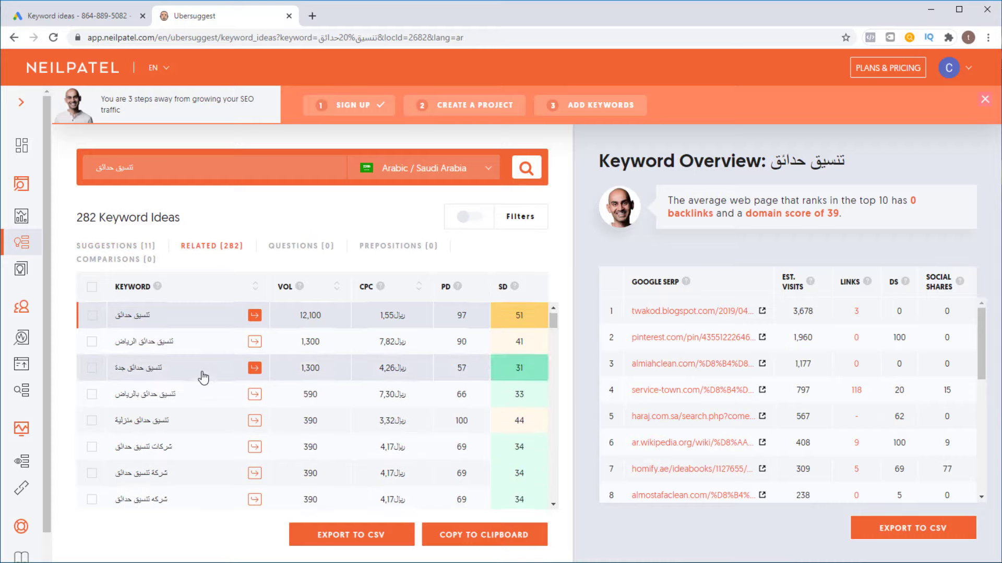
scroll(203, 377, "down", 2)
scroll(203, 377, "down", 4)
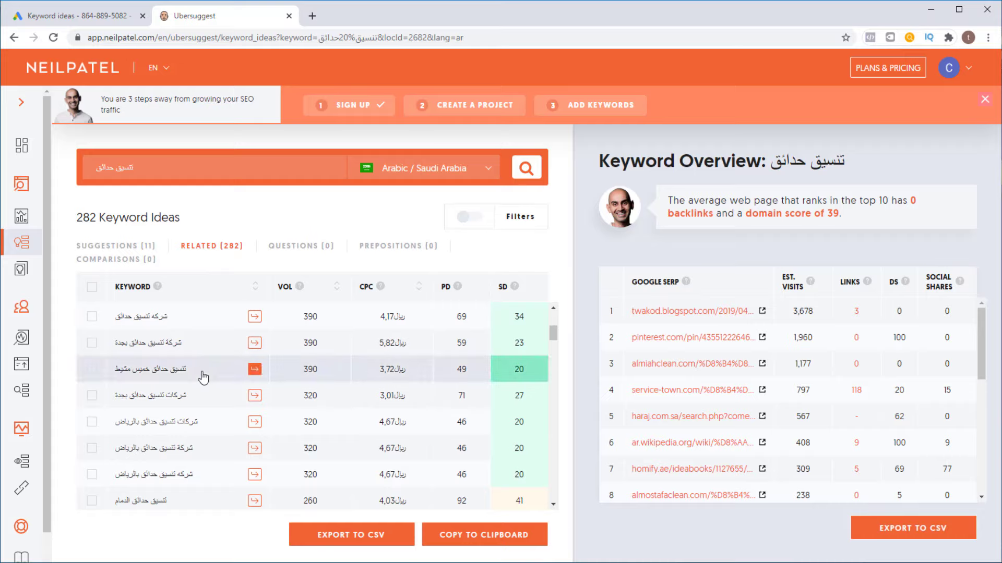
scroll(202, 377, "up", 5)
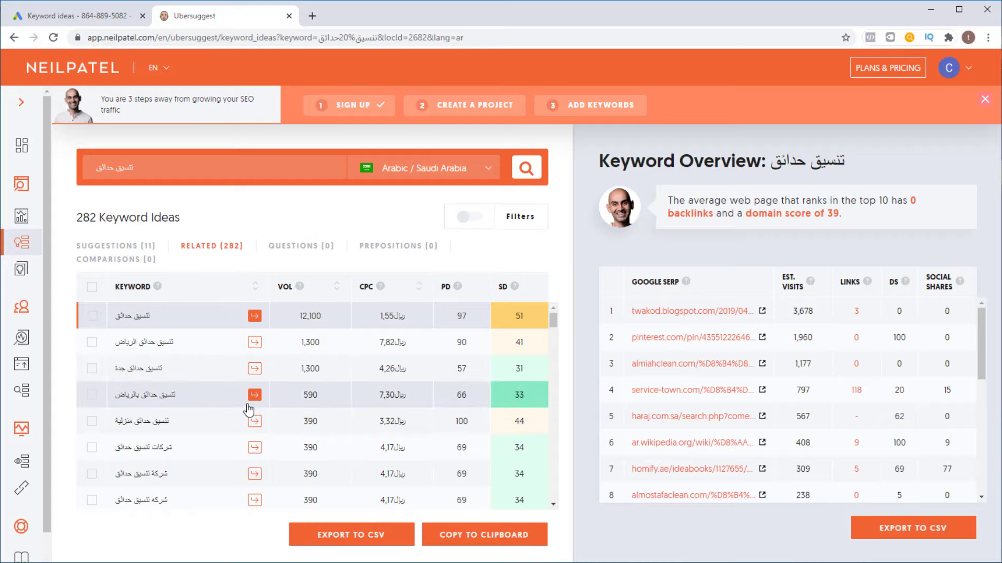
scroll(249, 411, "down", 4)
scroll(249, 407, "up", 4)
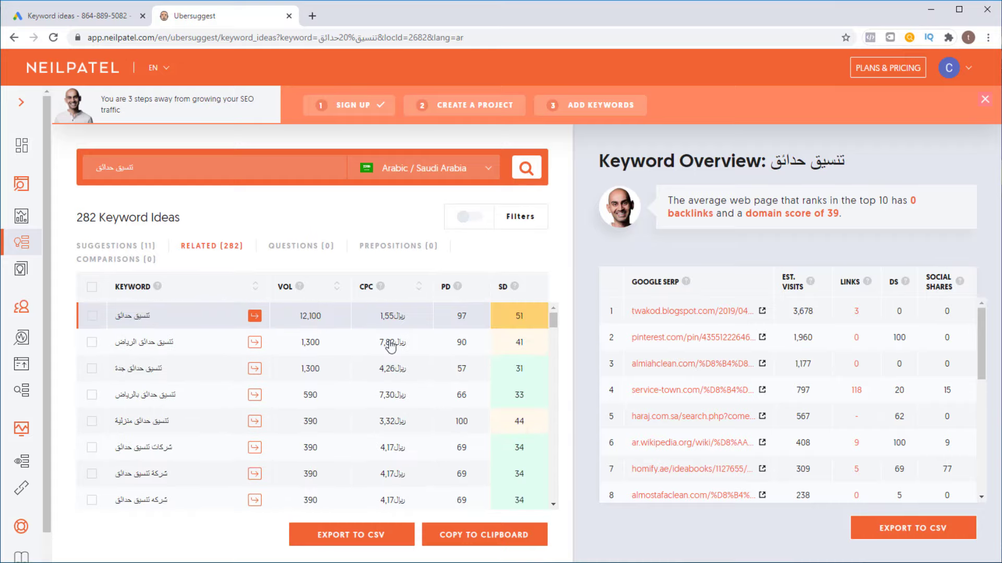
- Compare the SEO difficulty of the related keywords with their search volume
mouse_move(493, 291)
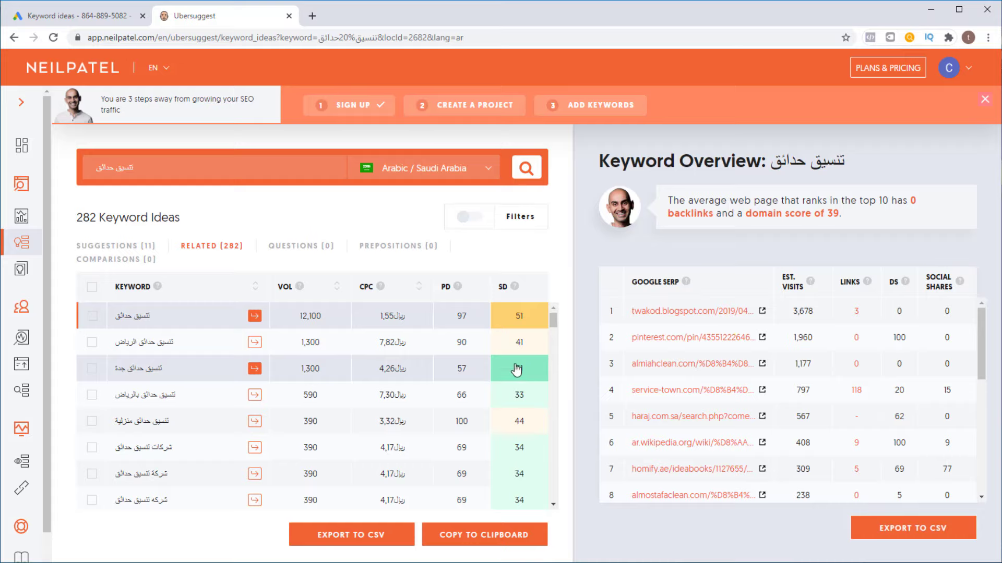
scroll(516, 369, "down", 3)
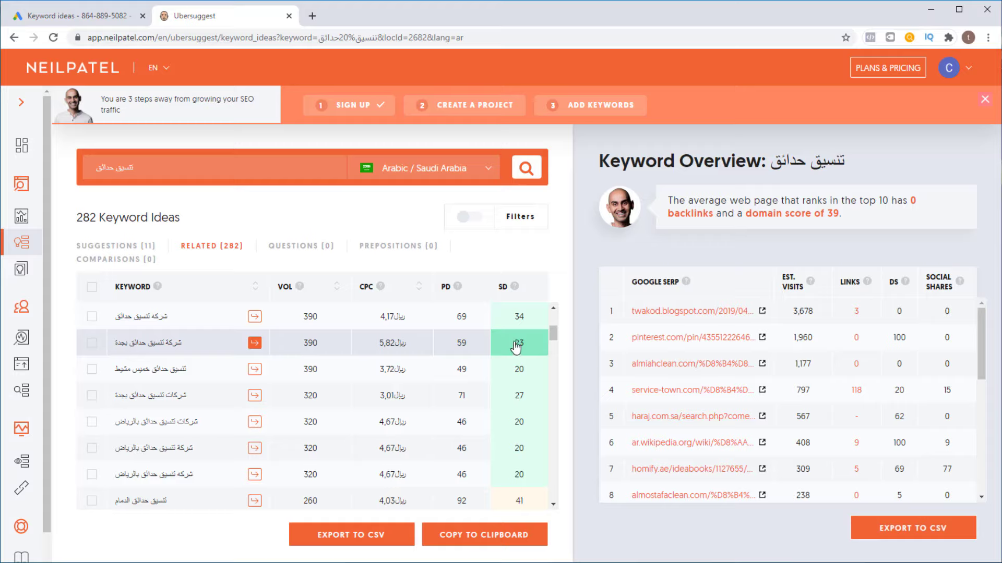
scroll(516, 360, "down", 1)
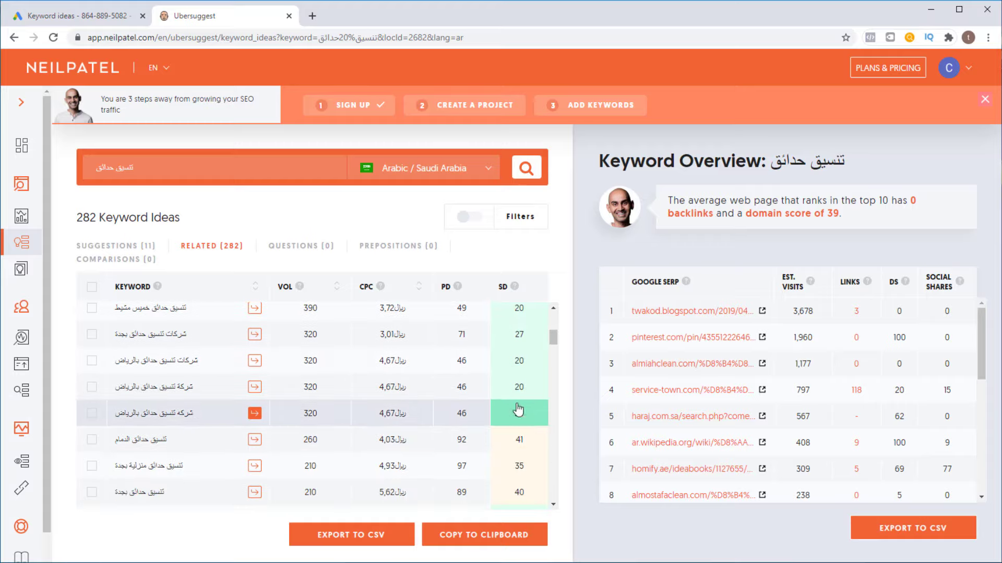
scroll(513, 389, "down", 2)
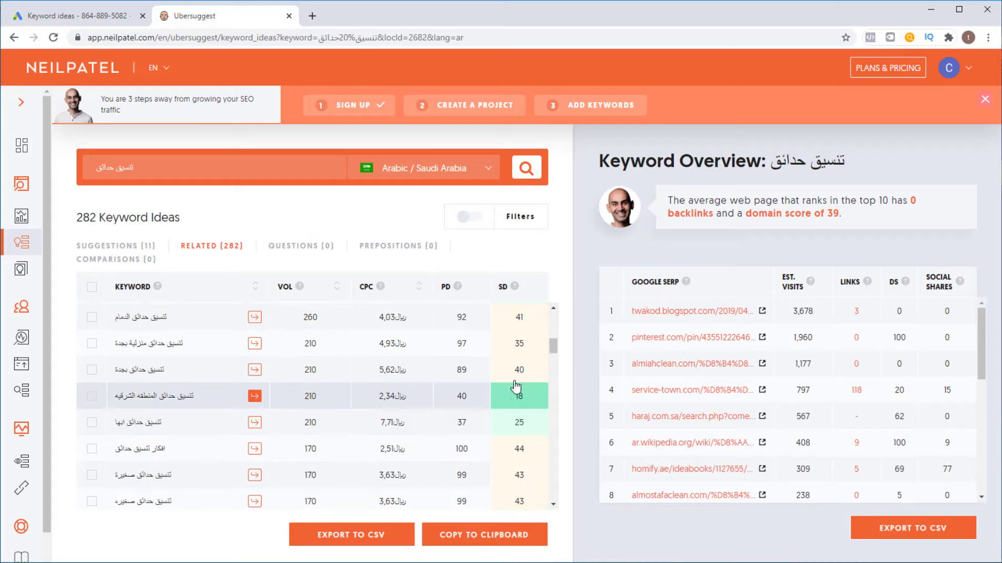
scroll(510, 385, "up", 1)
scroll(510, 386, "up", 3)
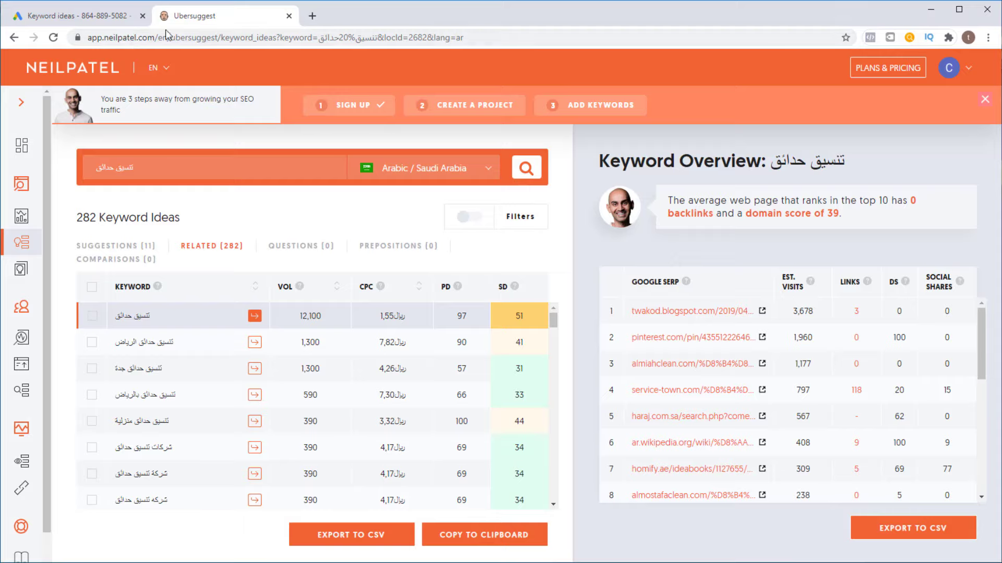
left_click(59, 21)
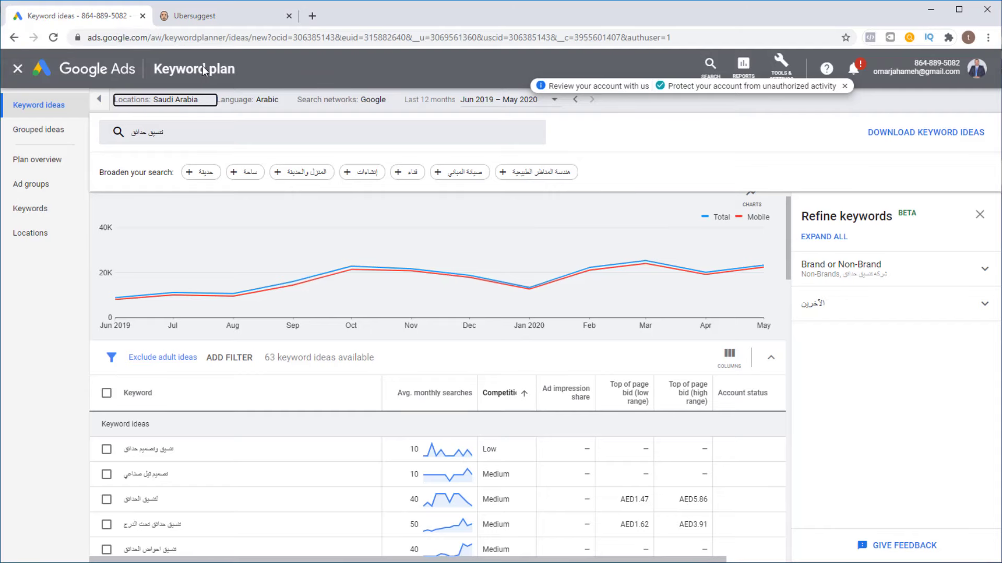
left_click(200, 17)
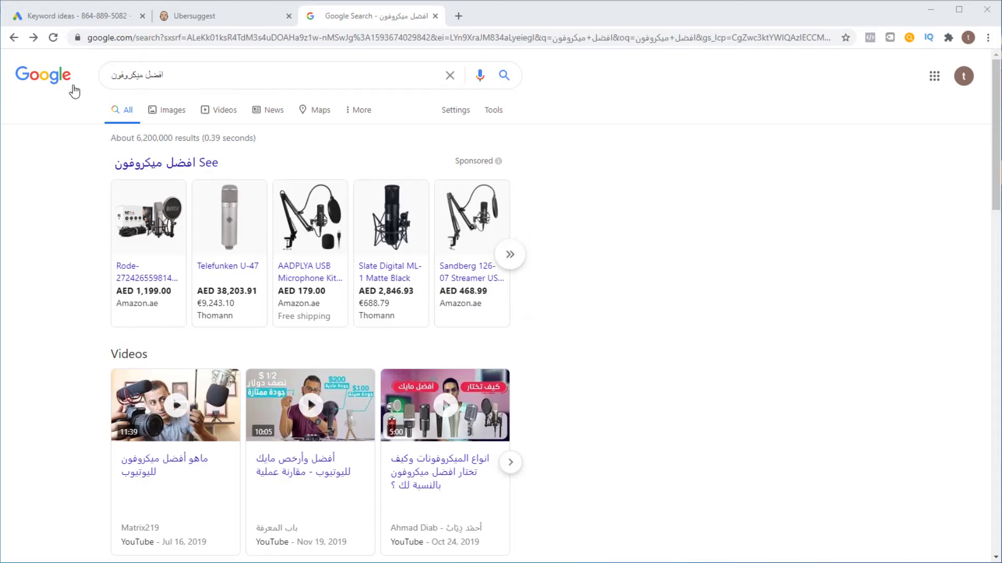
- Open the bestarabiya.com article about YouTube microphones from the Google results for "افضل ميكروفون"
scroll(655, 274, "down", 1)
scroll(613, 276, "down", 3)
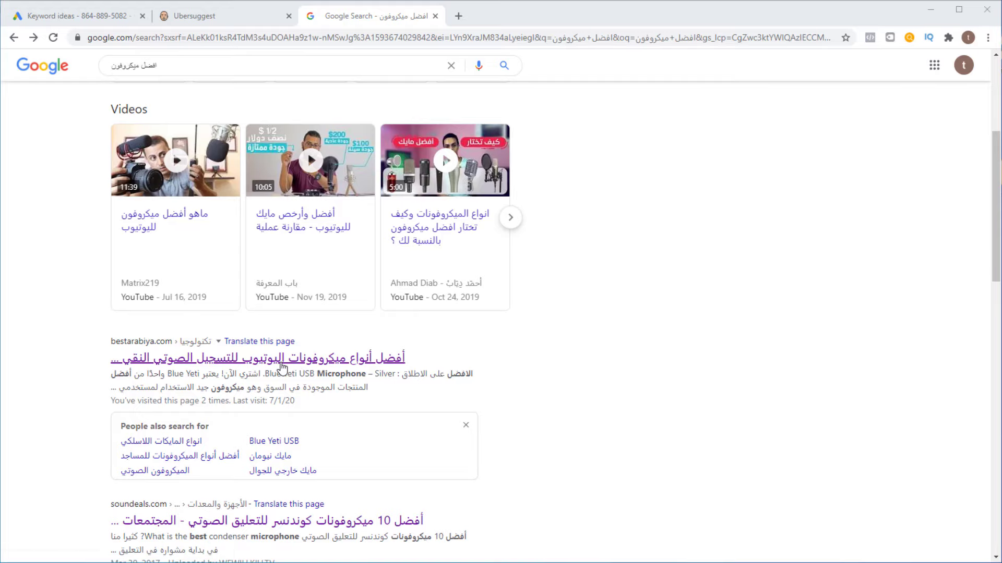
left_click(173, 358)
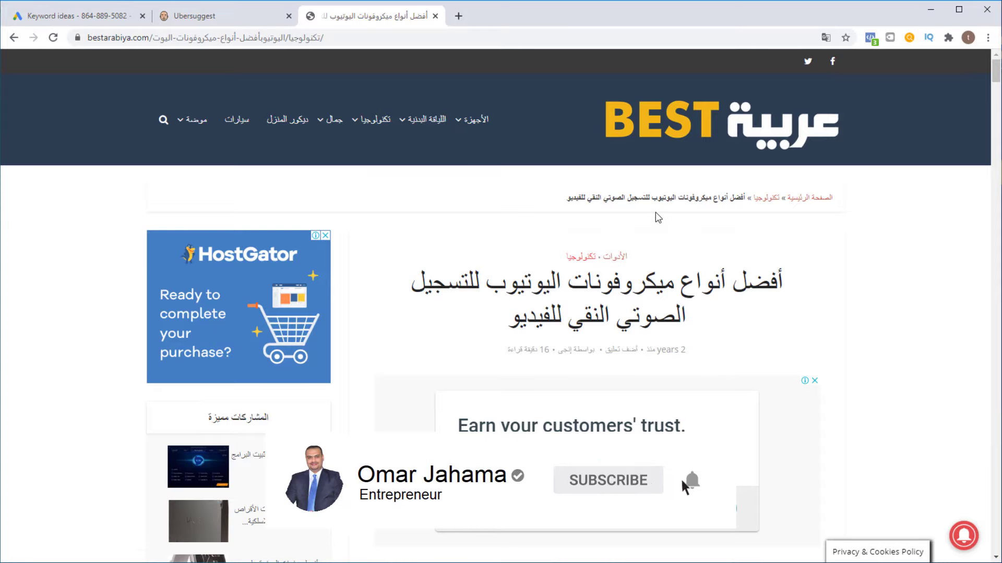
- Skim the microphone article's contents list, product sections and overall length, and return to its beginning
scroll(655, 243, "down", 10)
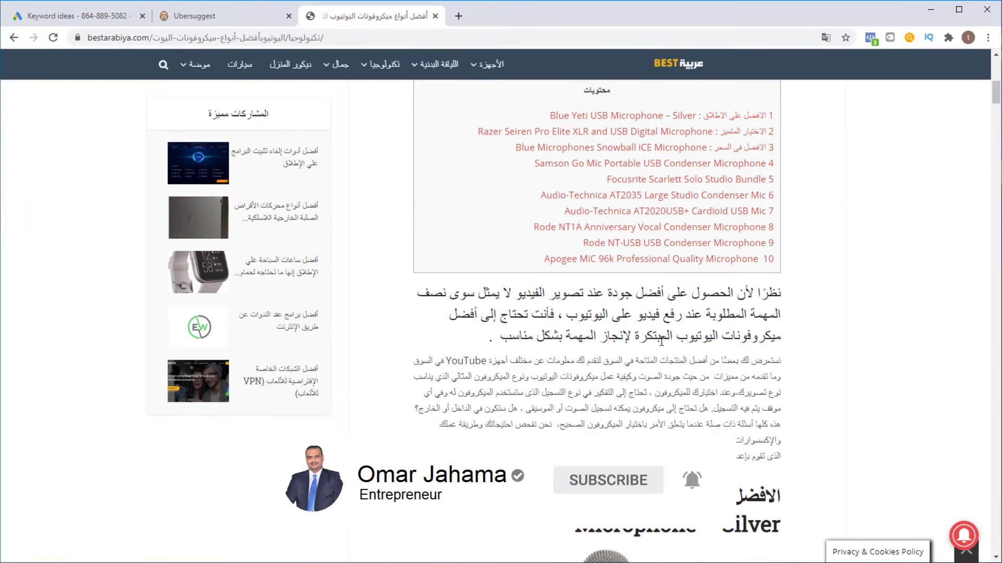
scroll(661, 341, "down", 2)
scroll(647, 224, "up", 3)
scroll(631, 294, "down", 6)
scroll(631, 292, "down", 8)
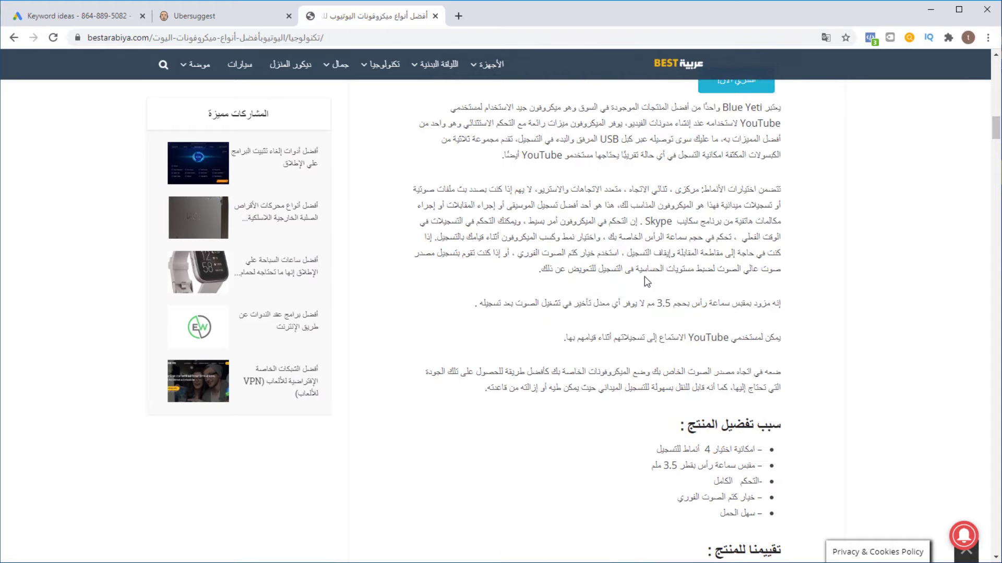
scroll(647, 282, "down", 3)
scroll(647, 282, "down", 20)
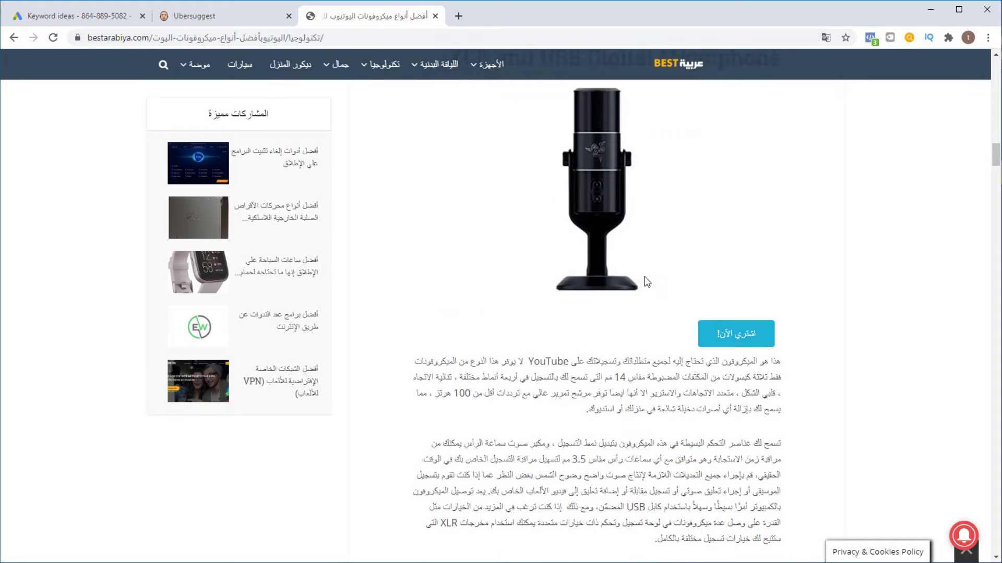
scroll(647, 281, "down", 9)
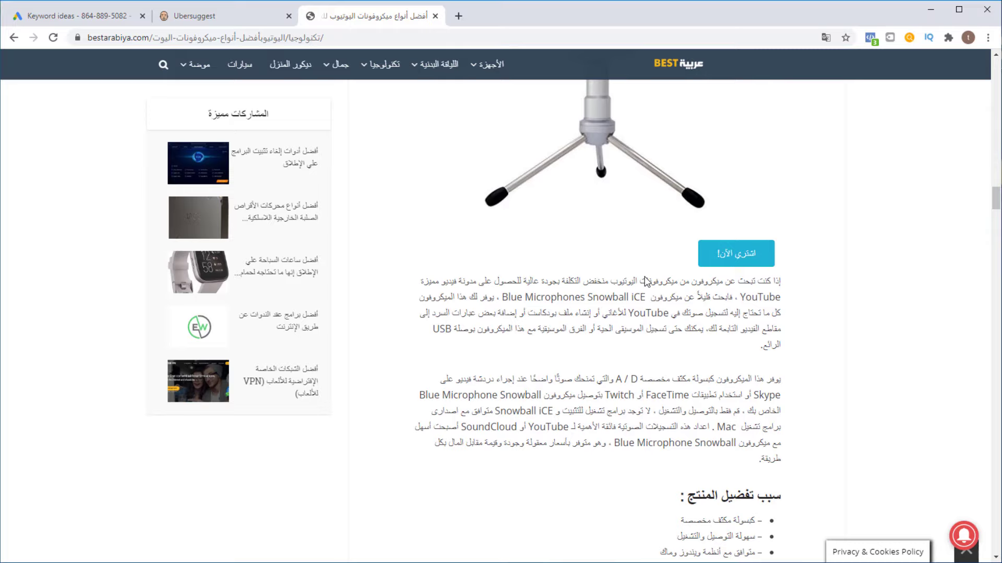
left_click_drag(995, 201, 994, 326)
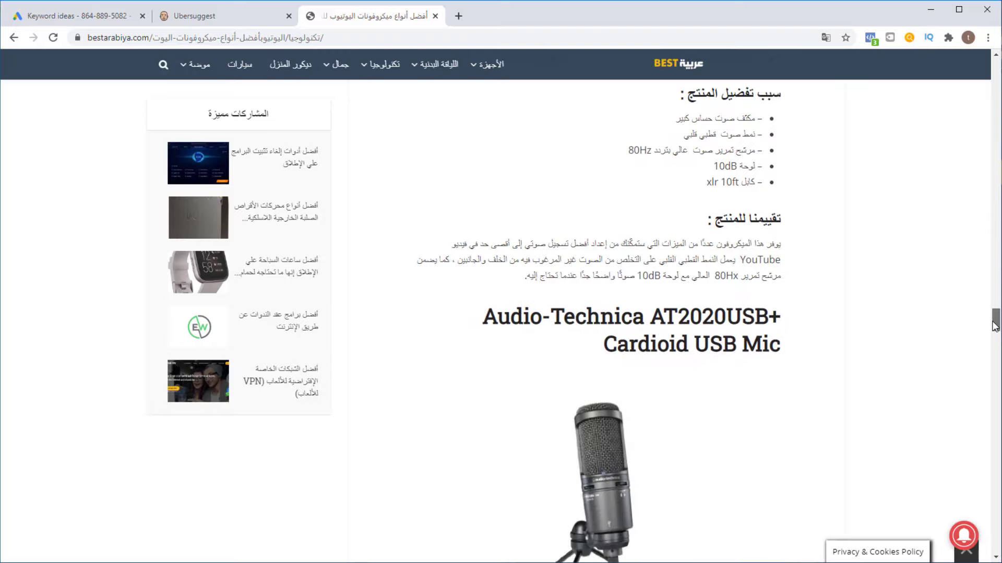
left_click_drag(994, 327, 995, 78)
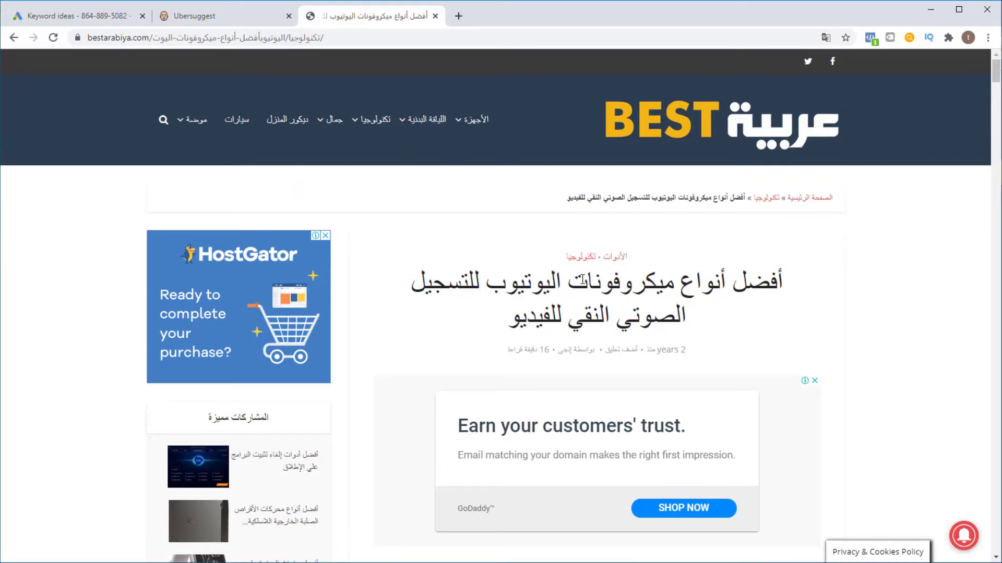
- Find the phrase "افضل ميكرو" in the article and step through all its occurrences
key("ctrl+f")
key("Return")
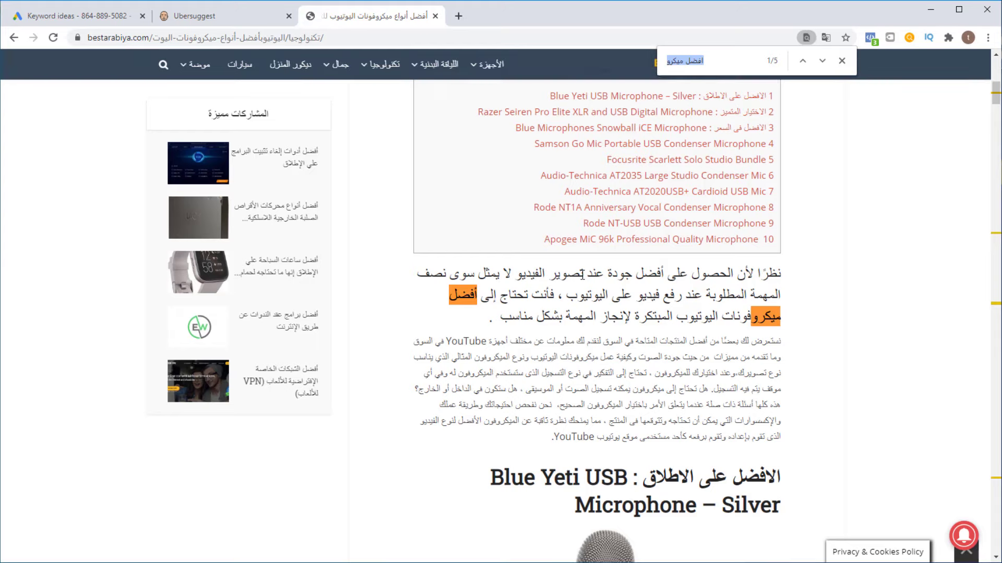
key("Return")
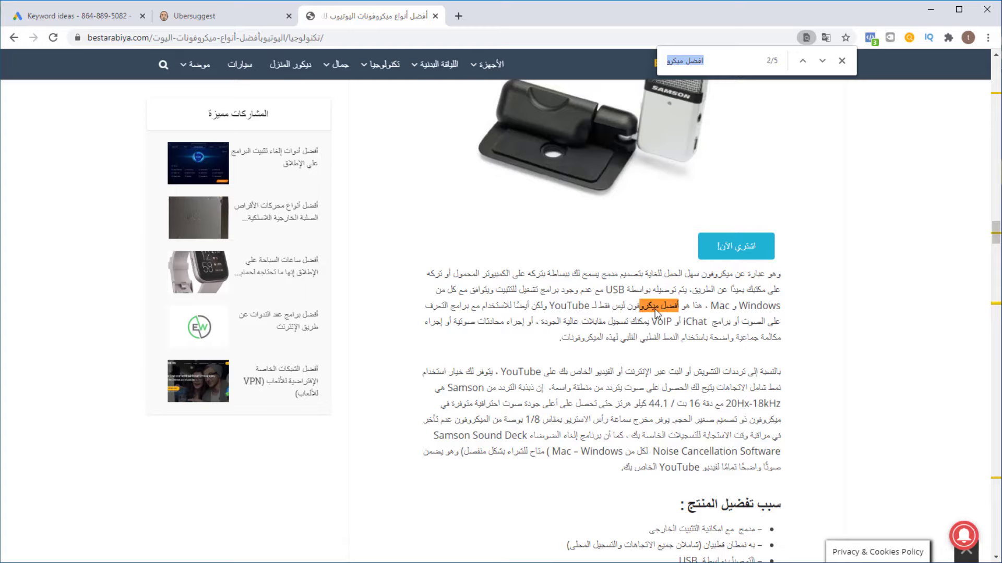
key("Return")
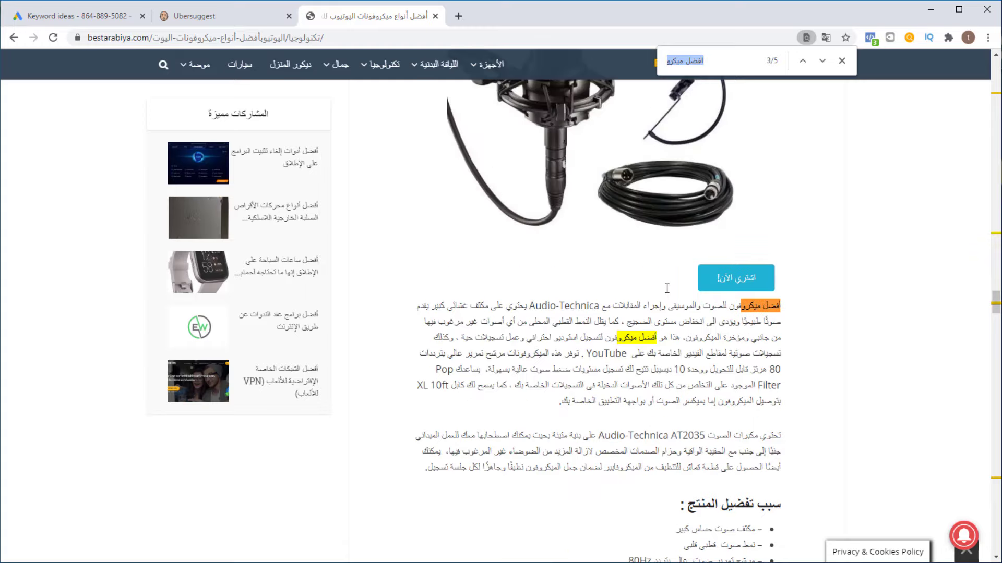
key("Return")
key("Return")
key("Return")
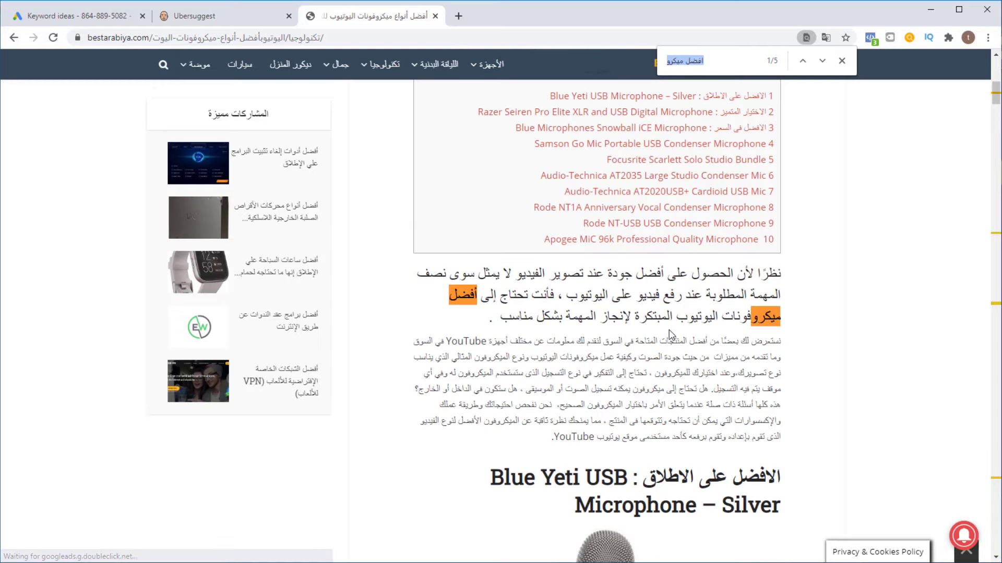
- Examine how the keyword is used in the article's title, contents list and opening paragraphs
scroll(671, 333, "up", 8)
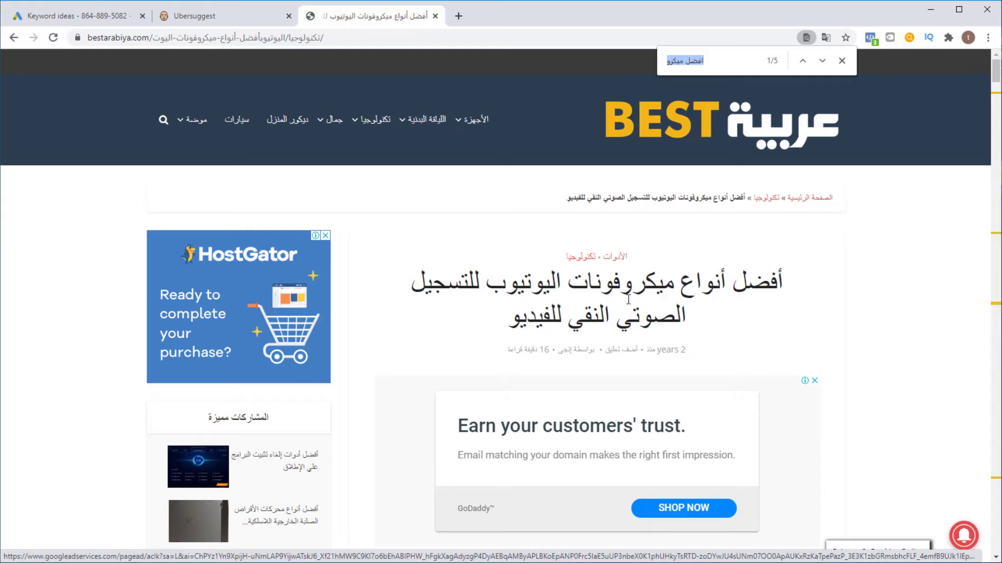
scroll(611, 293, "down", 6)
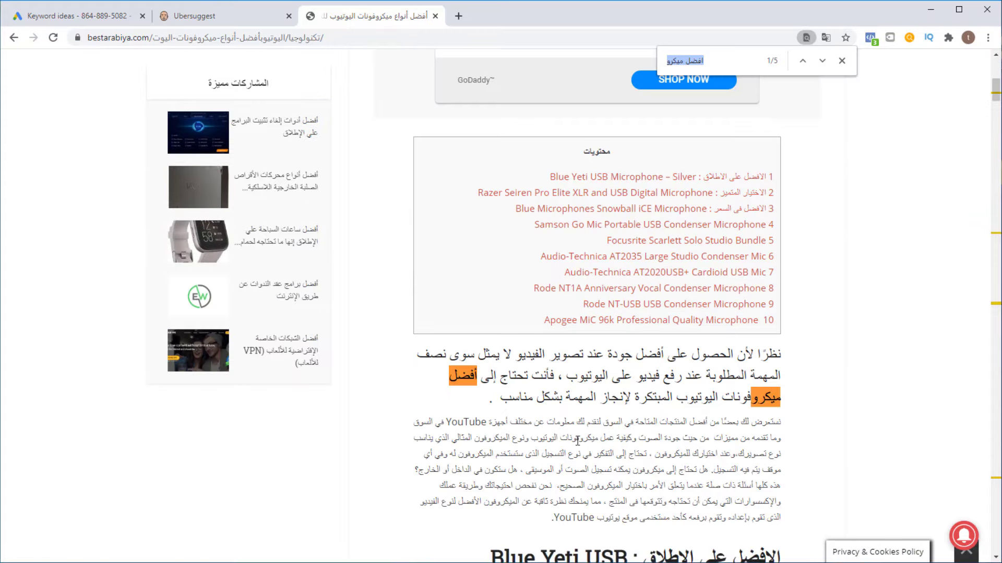
scroll(504, 349, "down", 2)
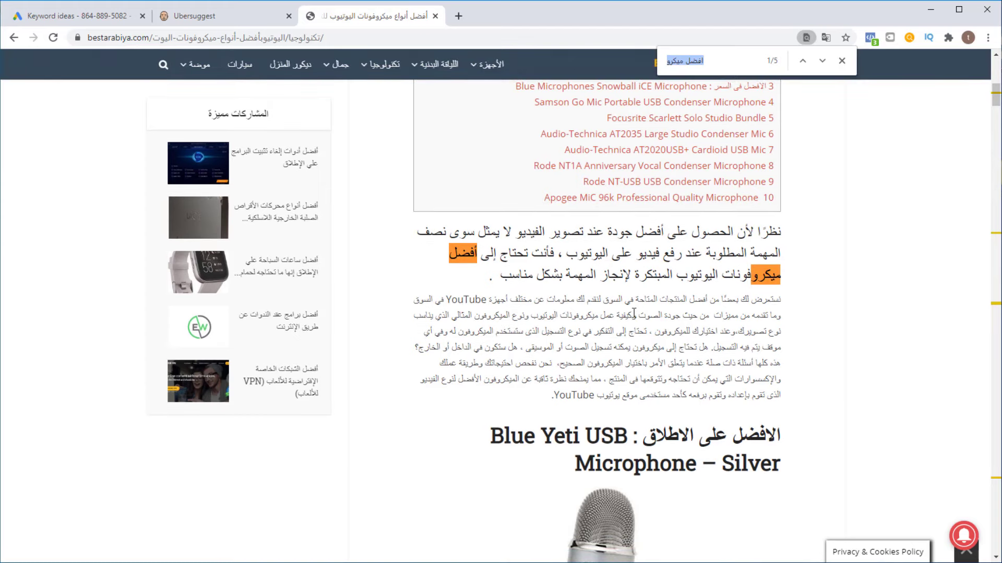
scroll(626, 310, "up", 2)
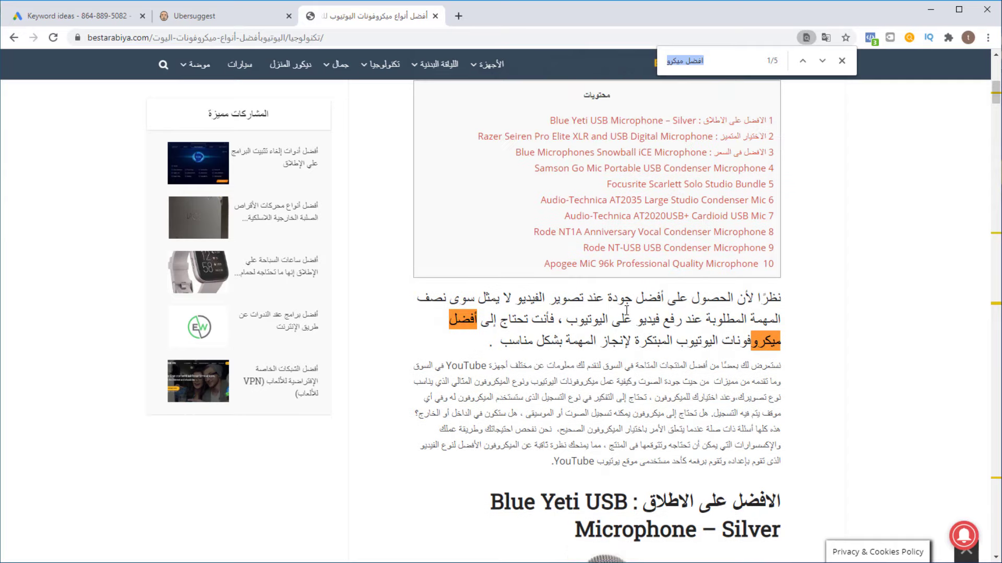
- Compare the keyword wording in the microphone article's title, contents list and introduction, and read on into the Blue Yeti section
scroll(794, 392, "down", 2)
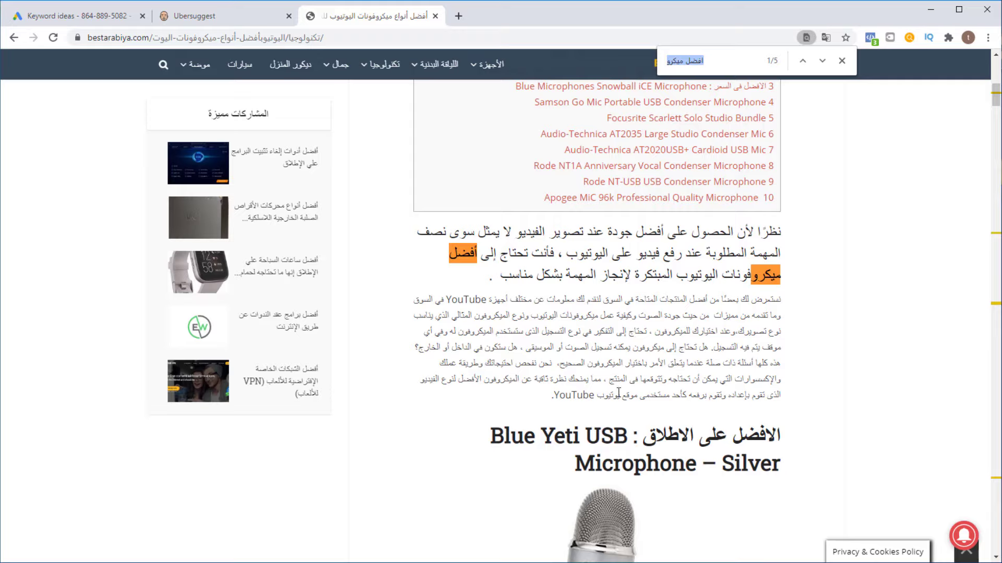
scroll(579, 358, "up", 5)
scroll(694, 402, "up", 3)
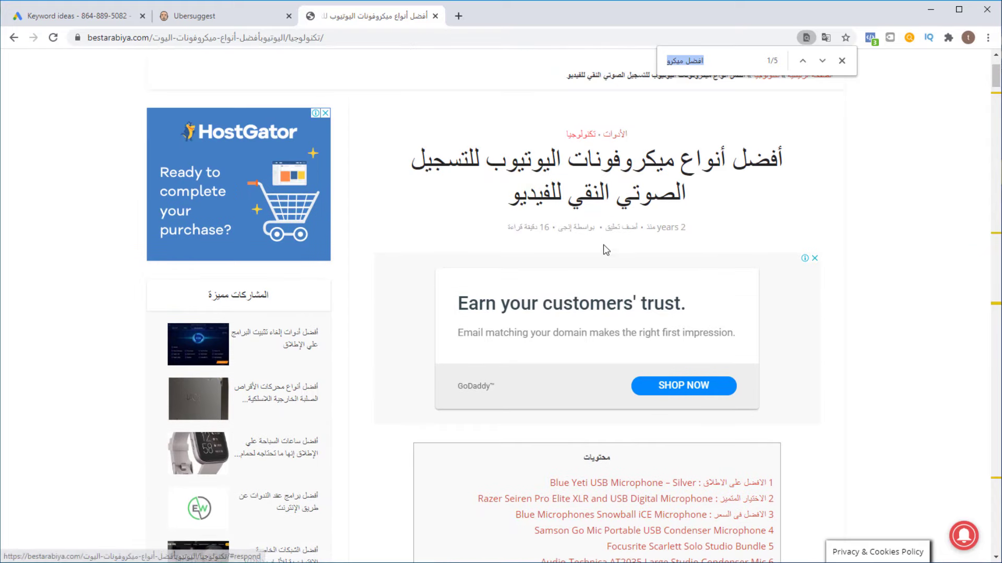
scroll(600, 262, "down", 4)
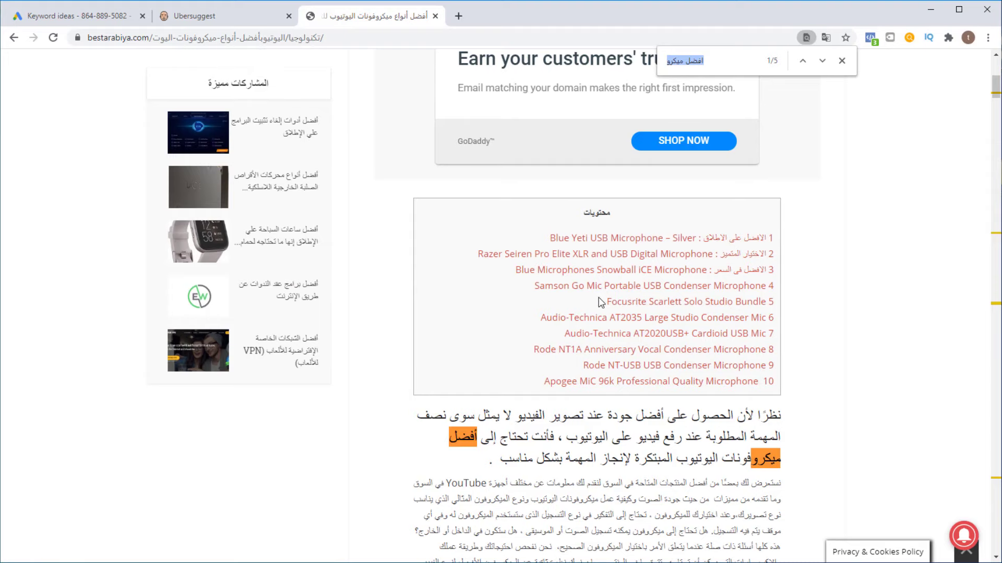
scroll(601, 303, "down", 4)
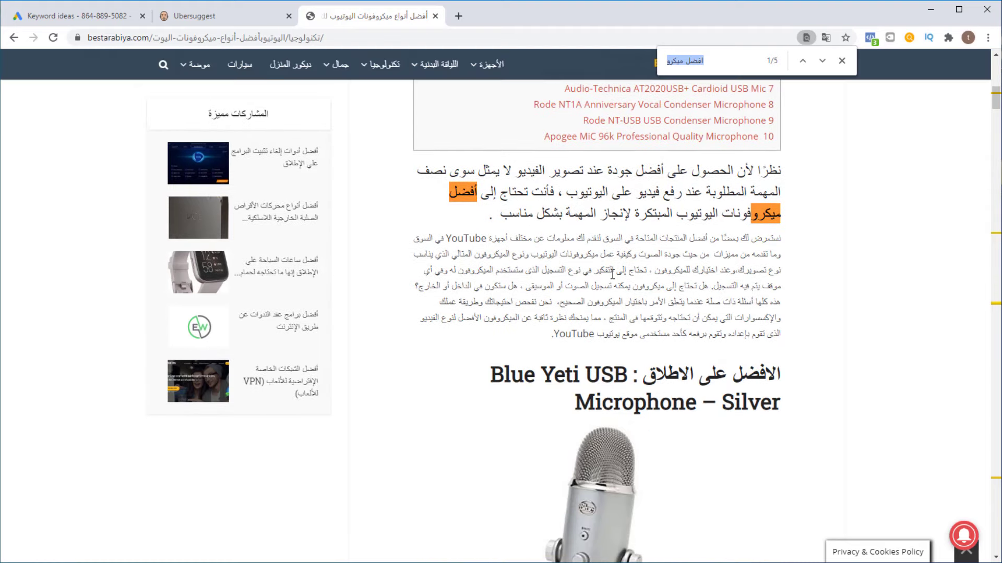
scroll(612, 275, "down", 8)
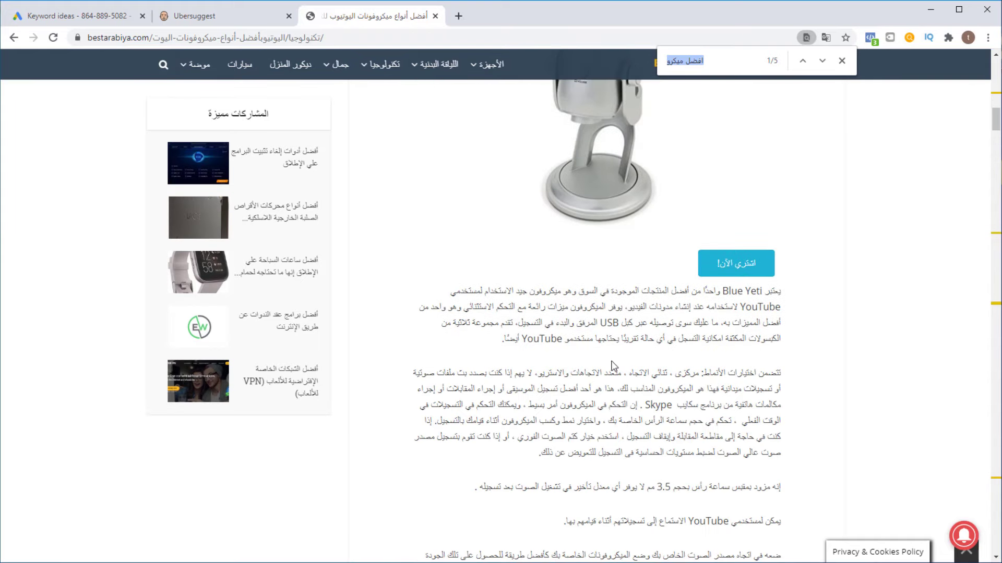
scroll(632, 282, "down", 1)
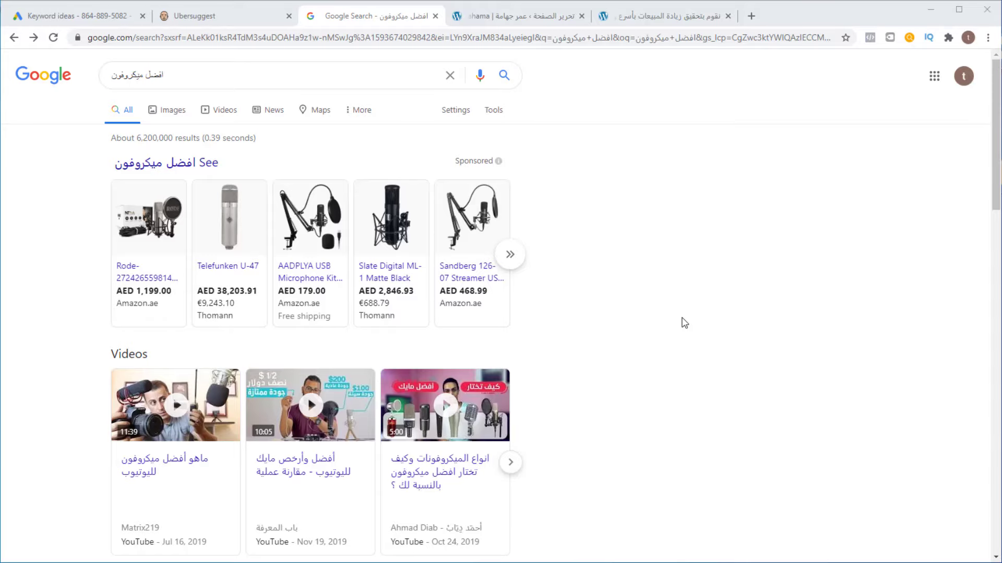
- Switch to the Google results for "افضل ميكروفون" and examine the title and description snippet of the bestarabiya.com result
scroll(684, 322, "down", 7)
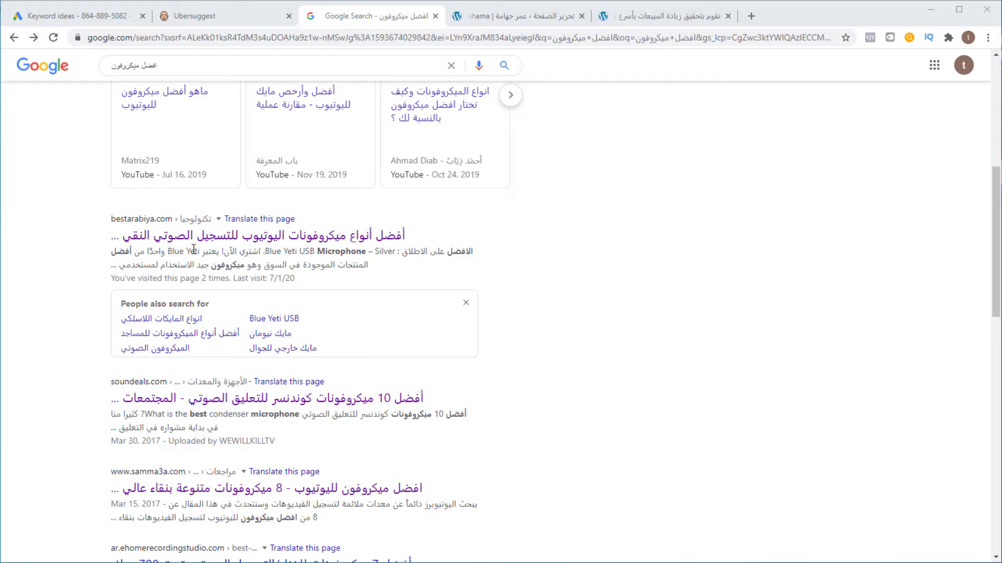
left_click_drag(190, 252, 324, 269)
left_click(325, 269)
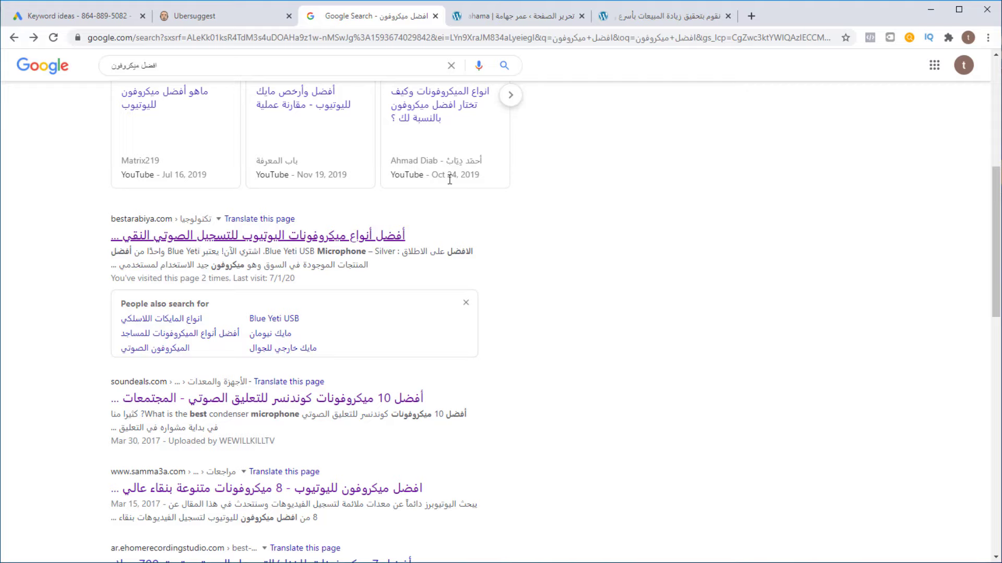
- Switch to the WordPress page editor and start editing the SEO title in the Yoast Google preview section
left_click(501, 19)
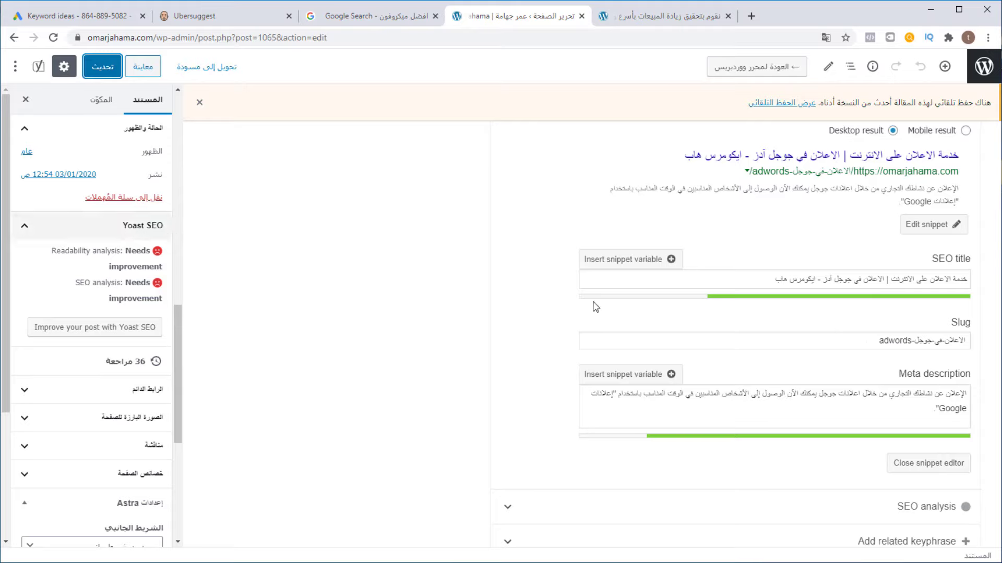
left_click(871, 279)
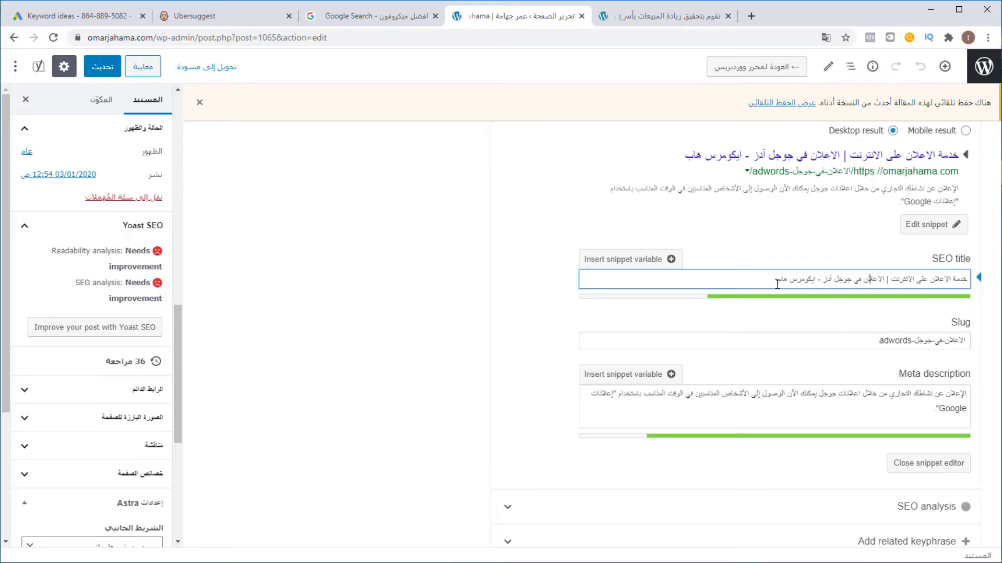
scroll(781, 279, "up", 2)
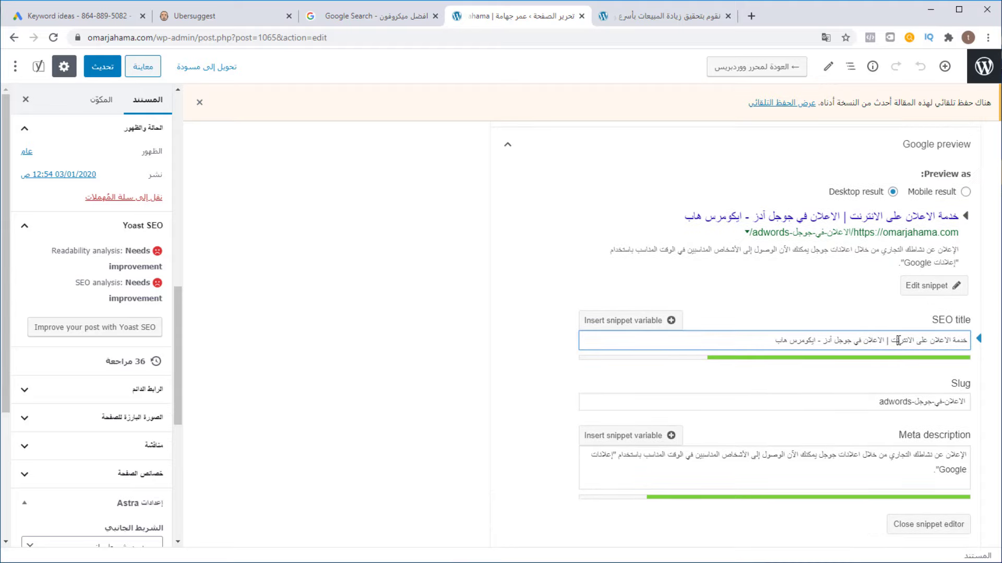
- Try removing the word "الانترنت" from the SEO title, undo the removal and return to the title's end
double_click(898, 340)
key("BackSpace")
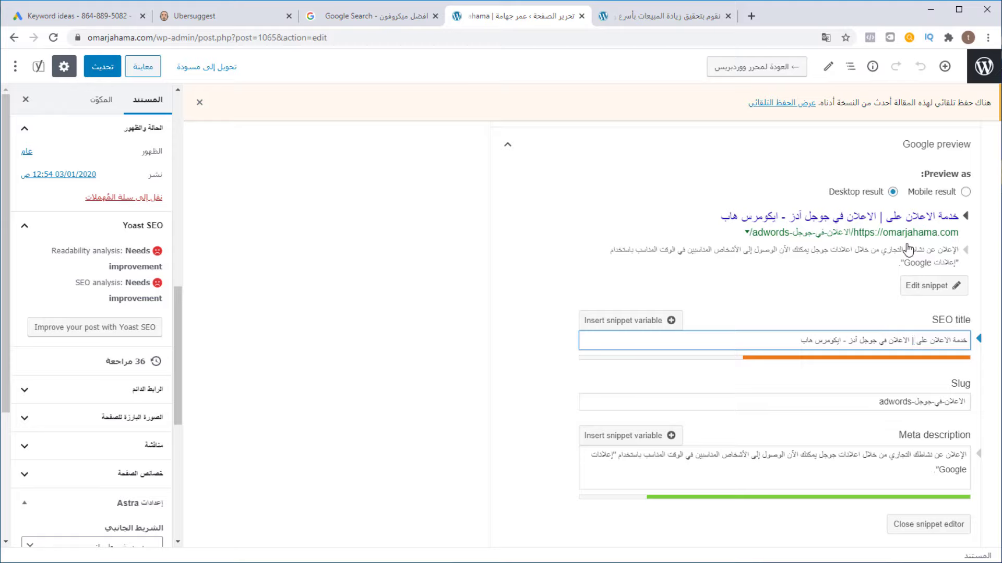
key("ctrl+z")
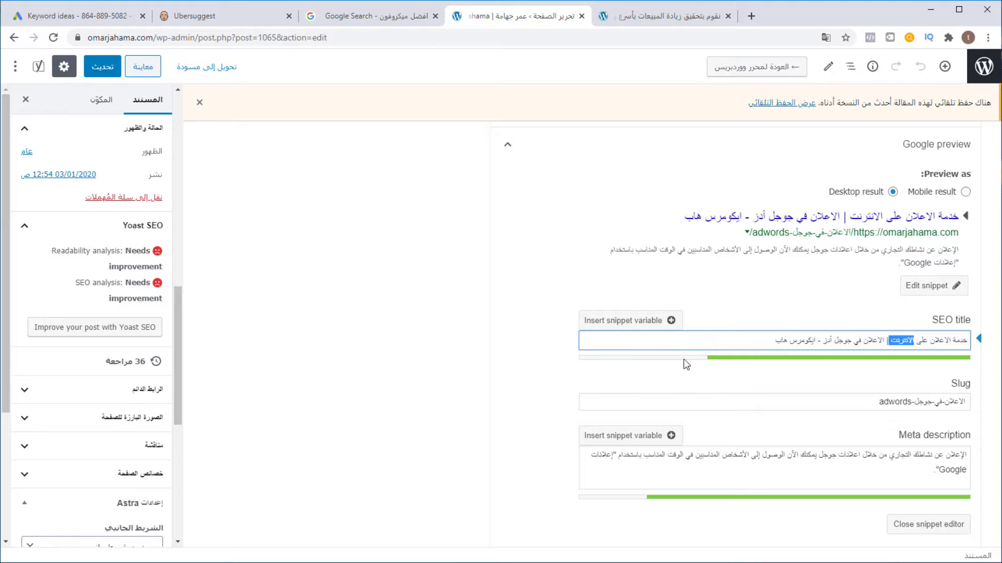
left_click(760, 342)
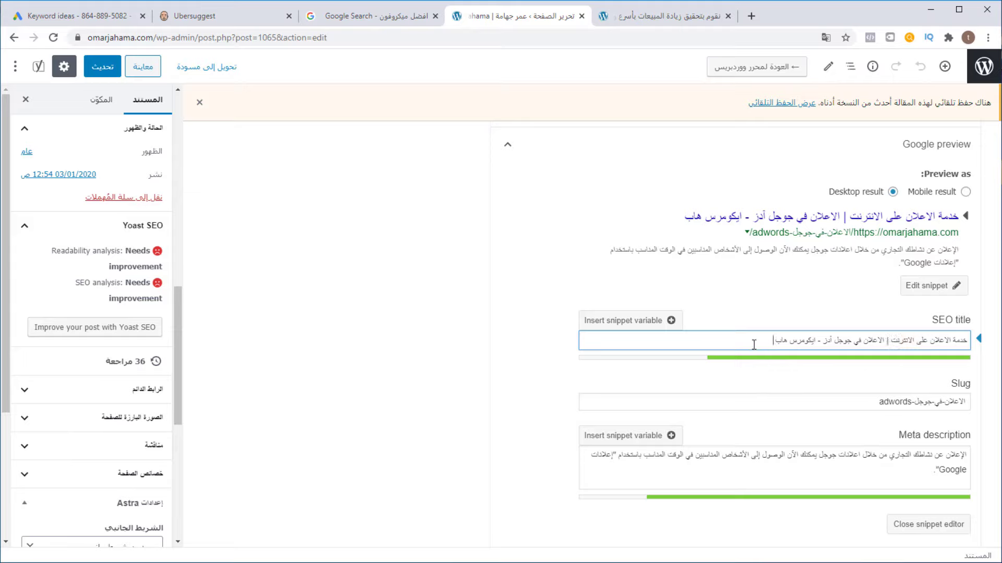